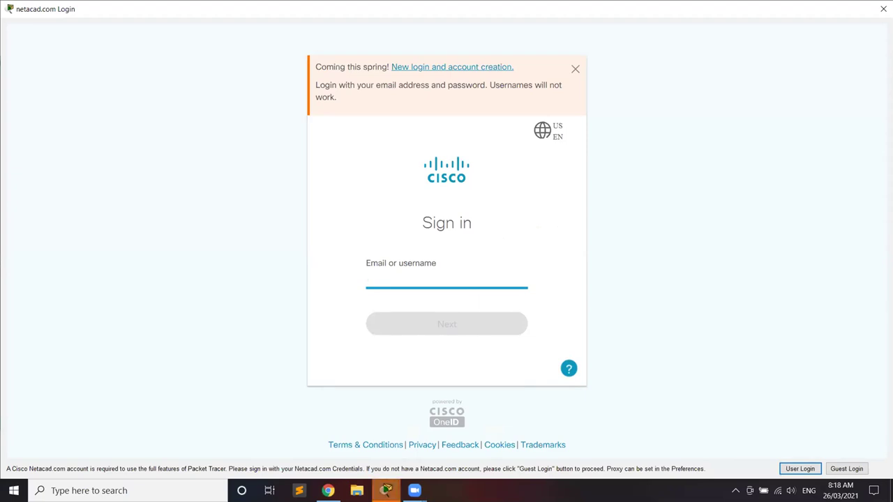
# Close the netacad.com login window, dismiss the authentication error, and relaunch Cisco Packet Tracer from the desktop.
pyautogui.click(883, 8)
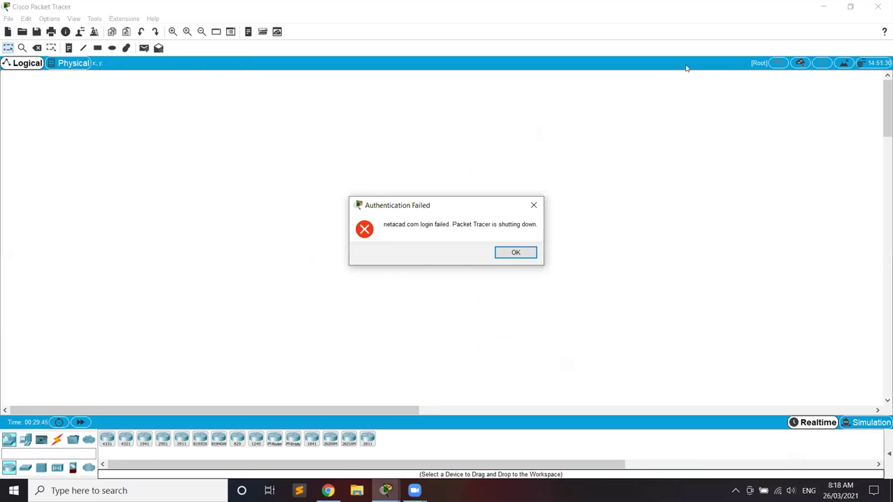
pyautogui.click(513, 251)
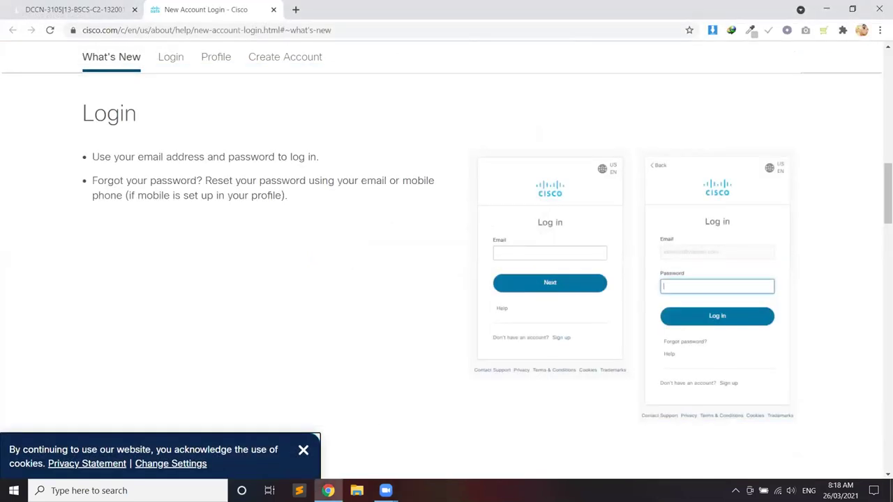
pyautogui.press('super+d')
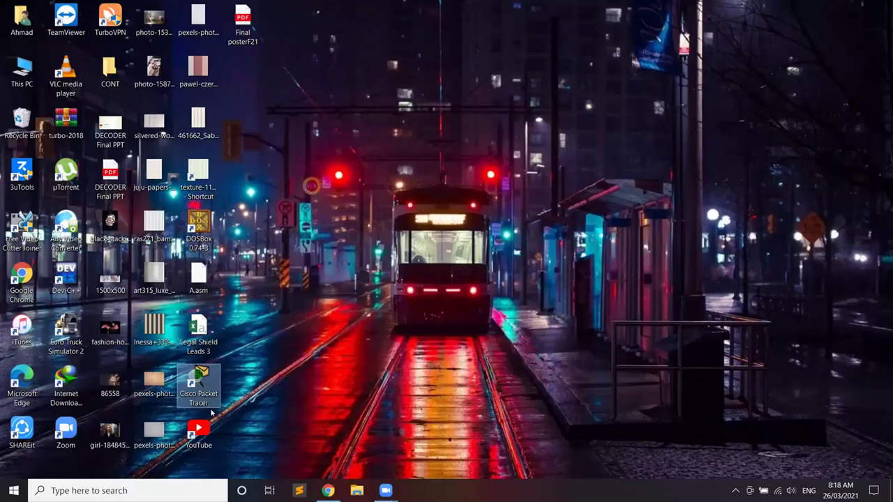
pyautogui.doubleClick(198, 376)
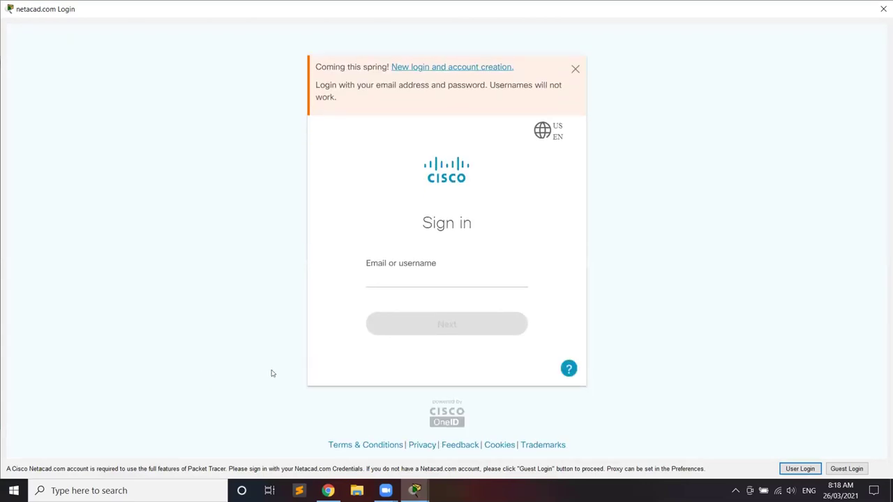
# Request a guest login and look over the Introduction to Packet Tracer course page.
pyautogui.click(845, 469)
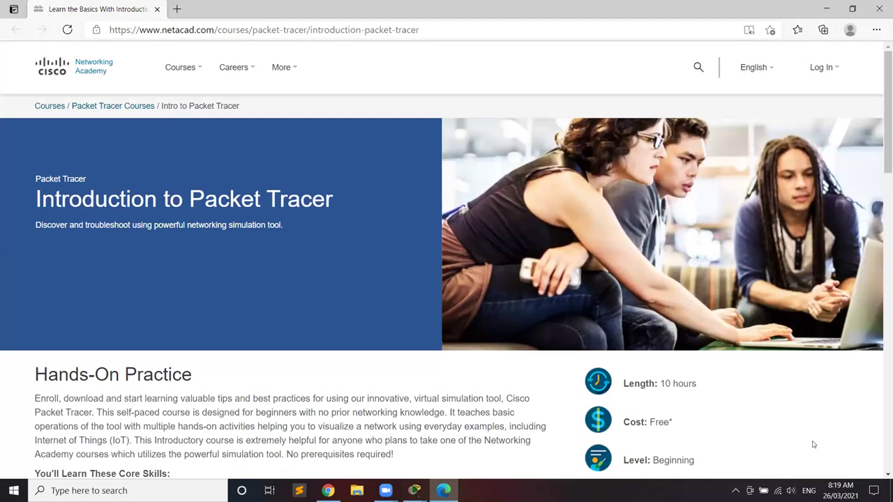
pyautogui.scroll(-2, 813, 385)
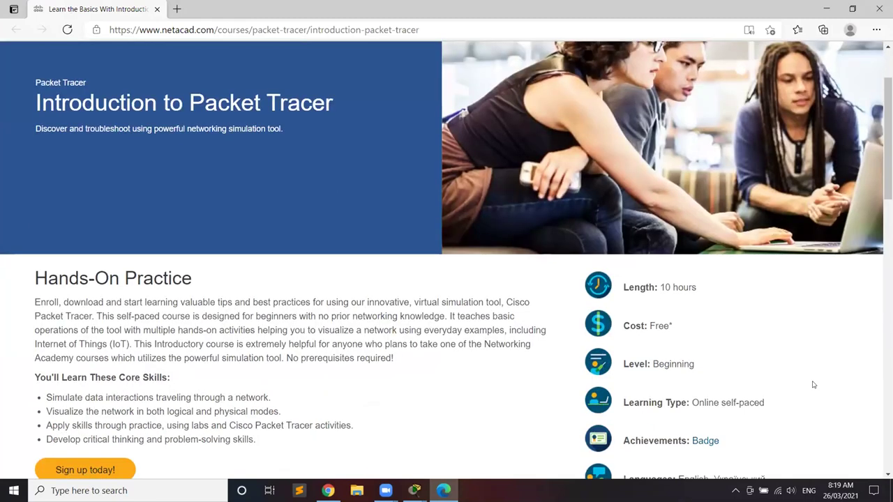
pyautogui.scroll(-1, 813, 384)
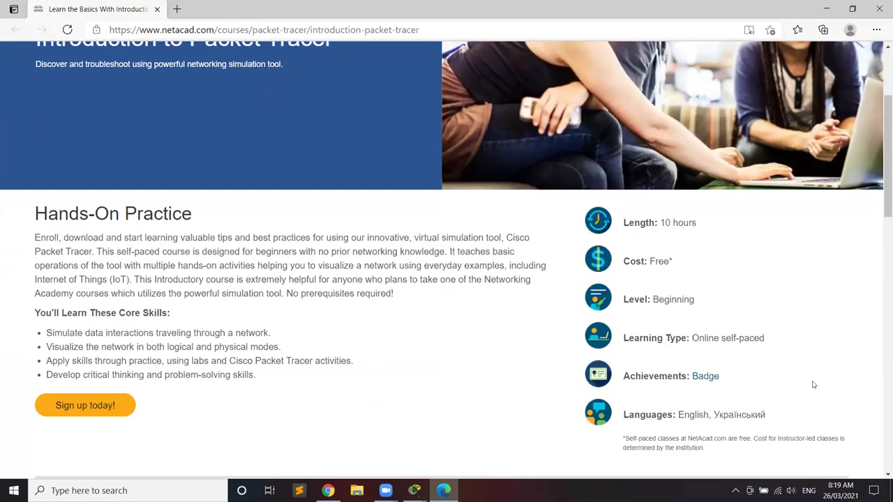
pyautogui.scroll(3, 813, 385)
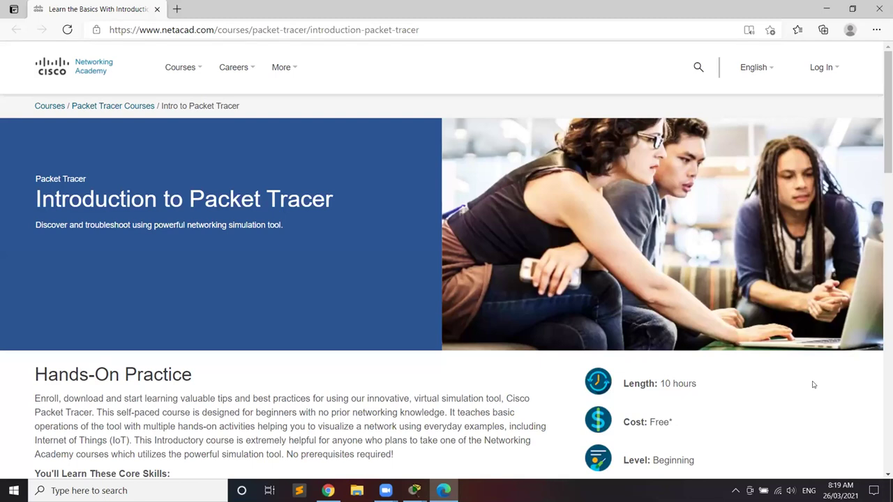
# Switch to the Cisco New Account Login page in Chrome and examine its login, profile and account creation instructions.
pyautogui.hotkey('alt', 'Tab')
pyautogui.hotkey('alt', 'Tab')
pyautogui.hotkey('alt', 'Tab')
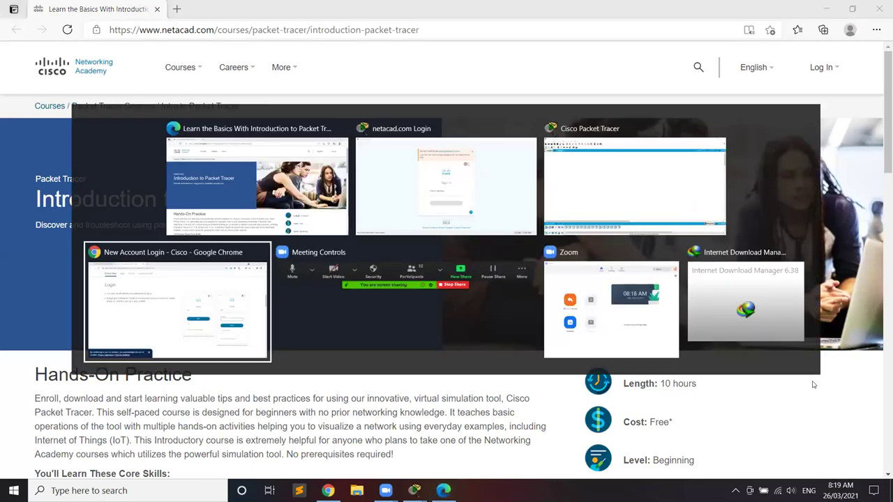
pyautogui.scroll(-3, 813, 384)
pyautogui.scroll(-1, 813, 384)
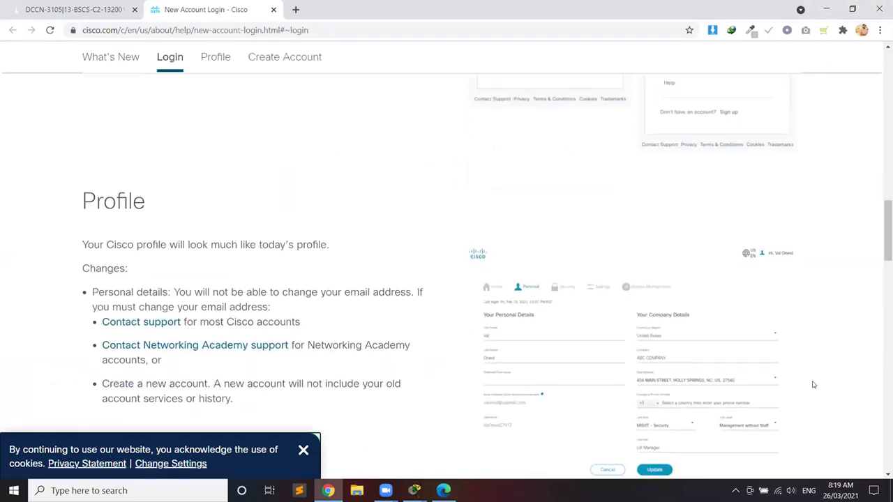
pyautogui.scroll(-5, 813, 384)
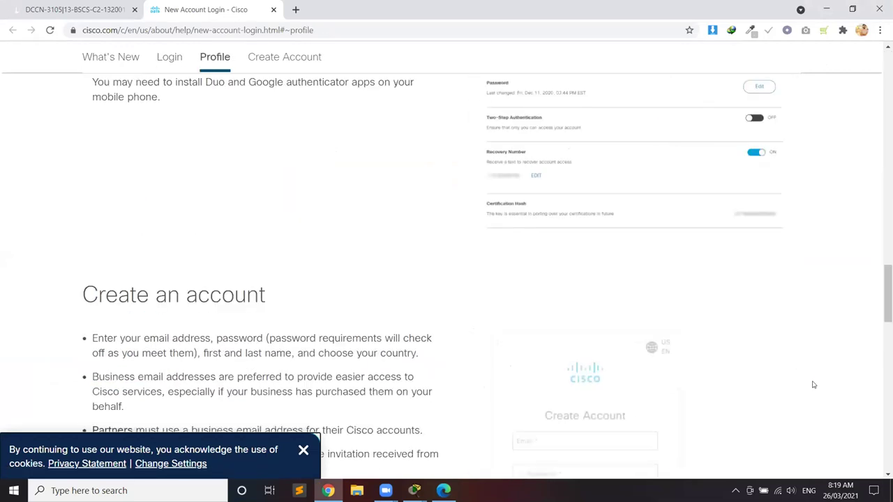
pyautogui.scroll(-10, 813, 385)
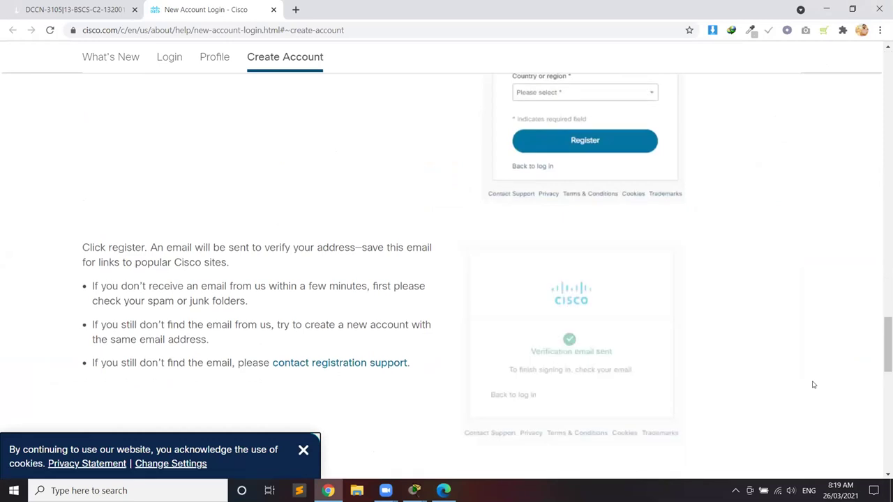
pyautogui.scroll(-1, 813, 385)
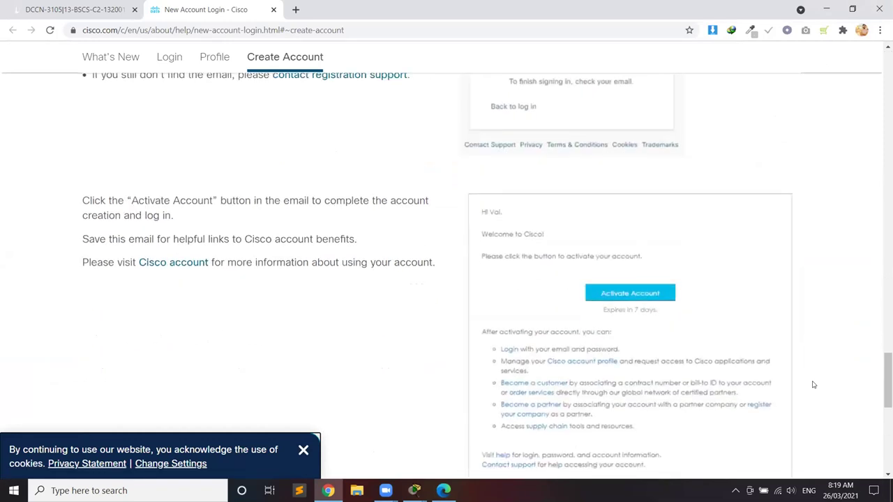
pyautogui.scroll(-2, 813, 385)
pyautogui.scroll(10, 813, 385)
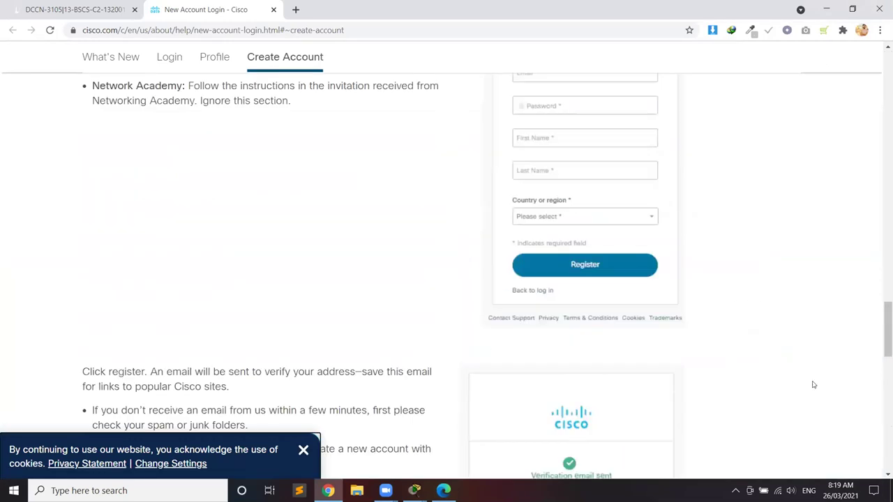
pyautogui.scroll(15, 813, 384)
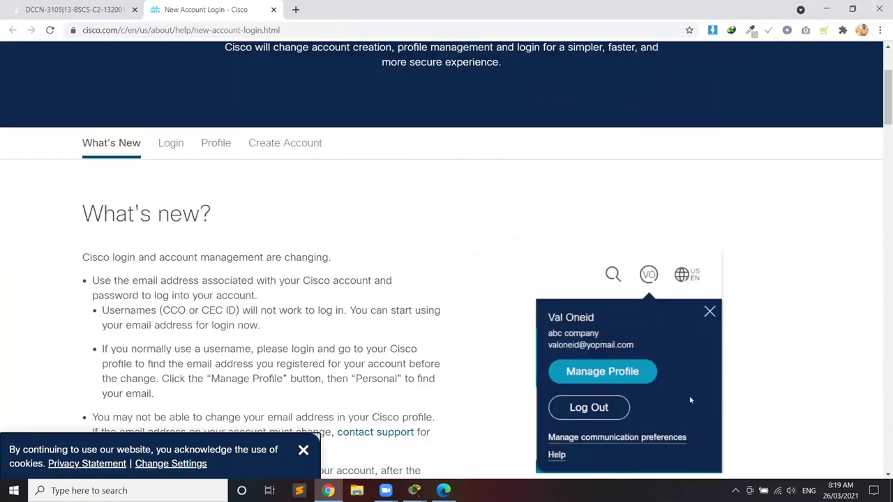
pyautogui.scroll(3, 616, 390)
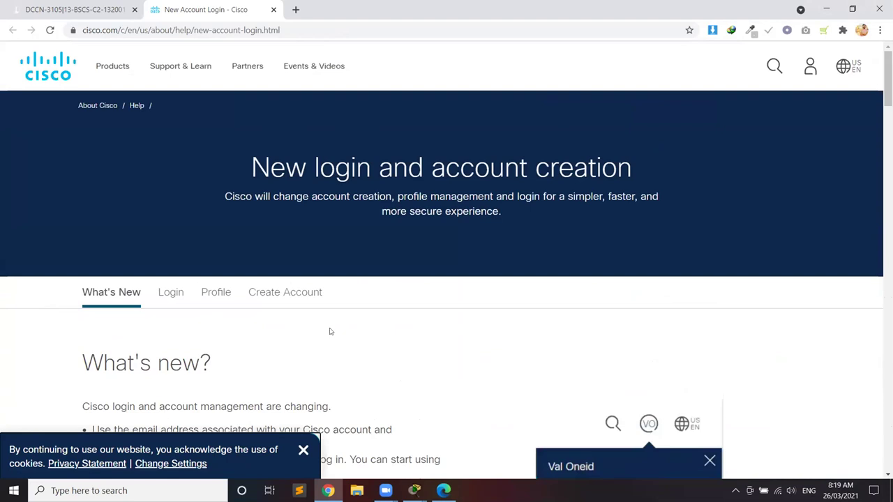
pyautogui.click(294, 300)
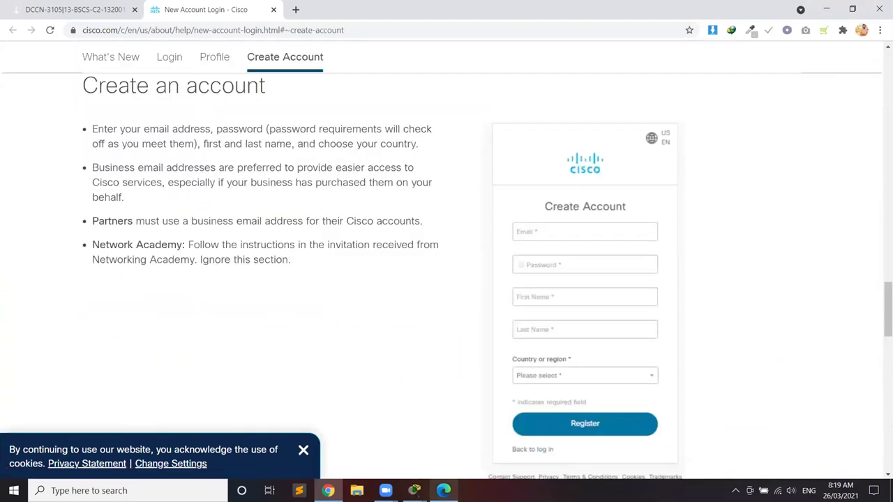
# Return to the netacad.com login window in Packet Tracer and put the focus on the user login option.
pyautogui.moveTo(415, 491)
pyautogui.click(482, 449)
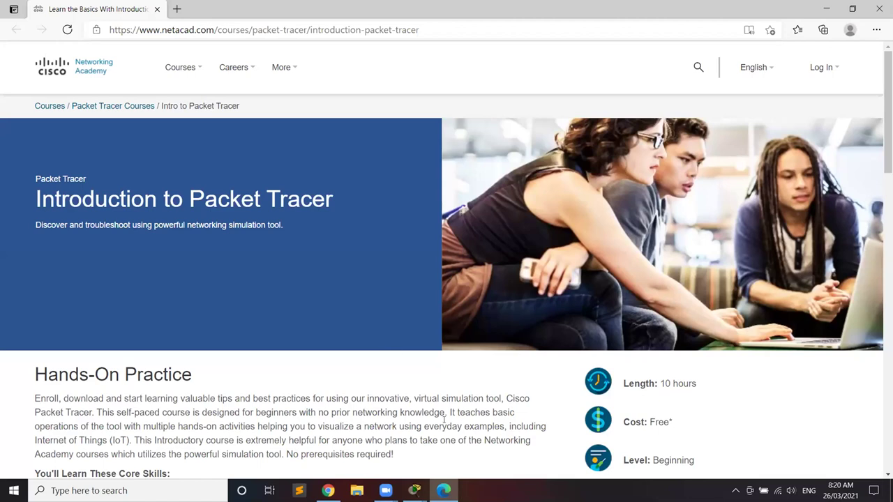
pyautogui.moveTo(414, 491)
pyautogui.click(448, 458)
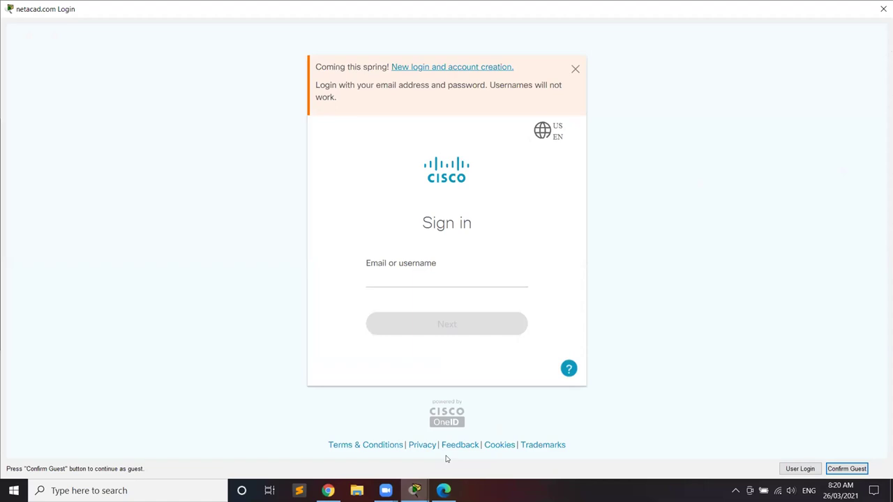
pyautogui.hotkey('shift', 'Tab')
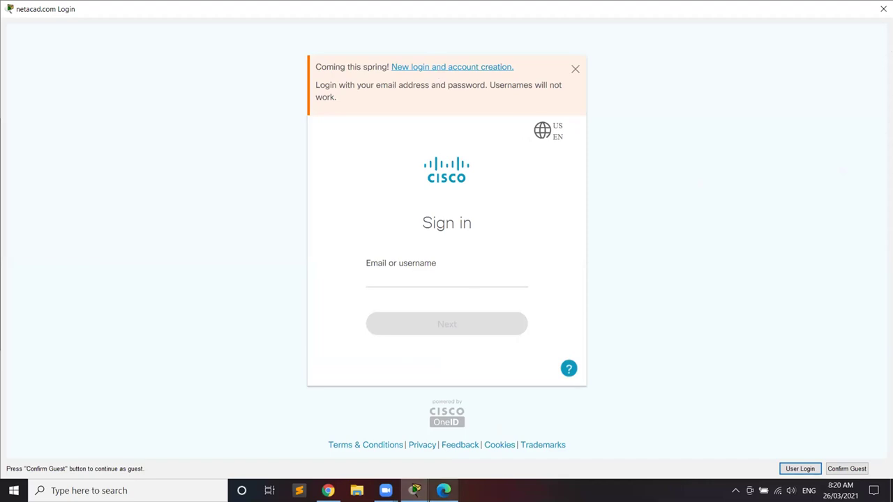
# Glance at the course page in Edge, and return to the Create Account section of the Cisco help page in Chrome.
pyautogui.click(443, 491)
pyautogui.scroll(-1, 416, 398)
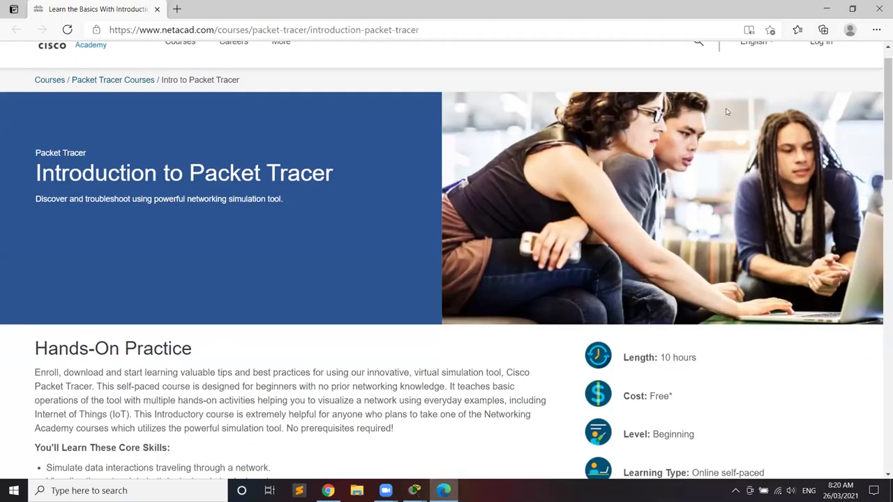
pyautogui.scroll(1, 713, 155)
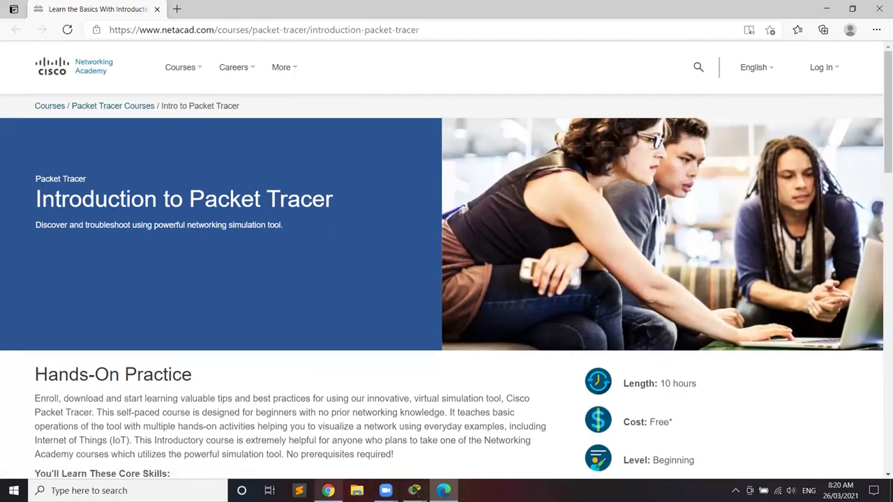
pyautogui.click(328, 490)
pyautogui.scroll(1, 377, 357)
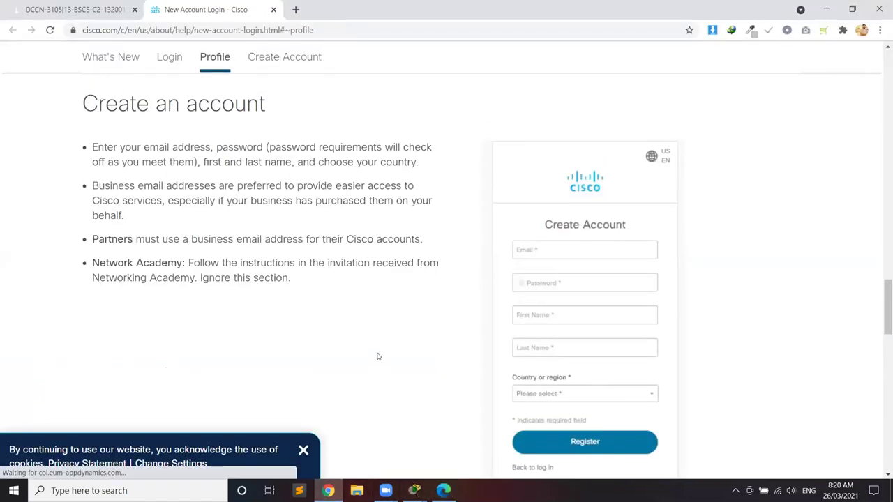
pyautogui.scroll(3, 377, 357)
pyautogui.click(293, 62)
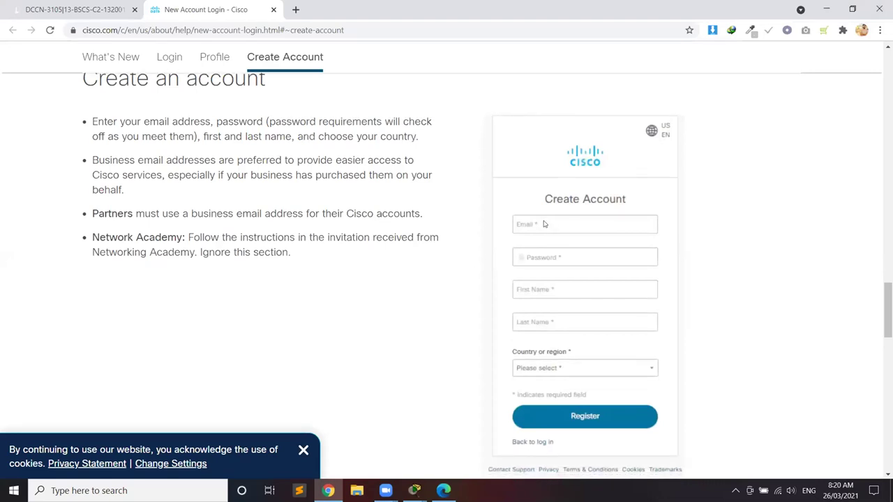
# Read the registration and account activation instructions and follow the Cisco account link for more information.
pyautogui.scroll(-3, 545, 224)
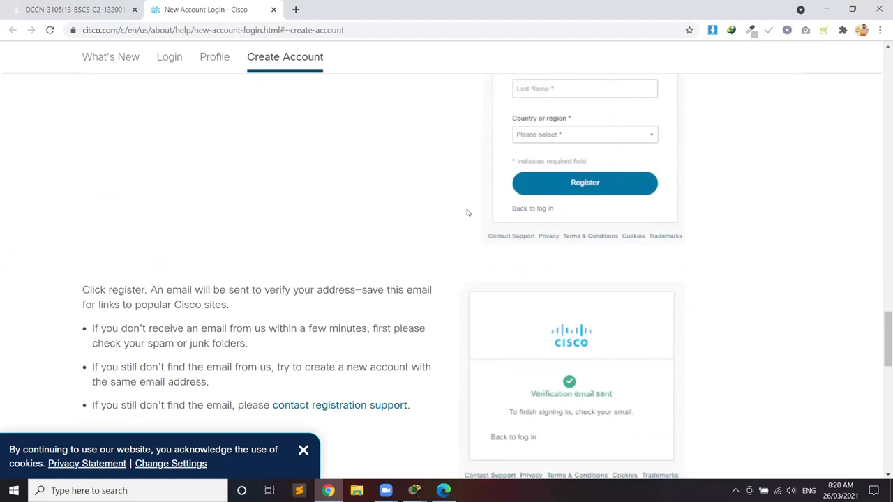
pyautogui.scroll(-1, 435, 236)
pyautogui.scroll(-2, 343, 338)
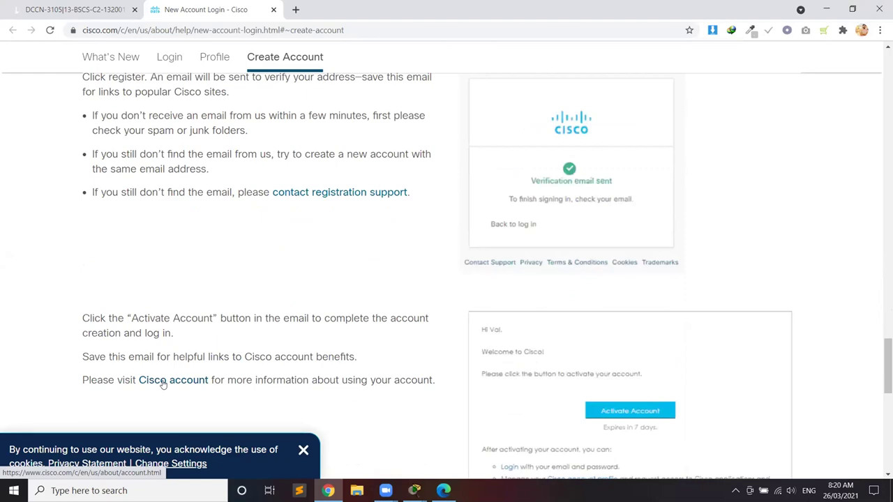
pyautogui.click(162, 383)
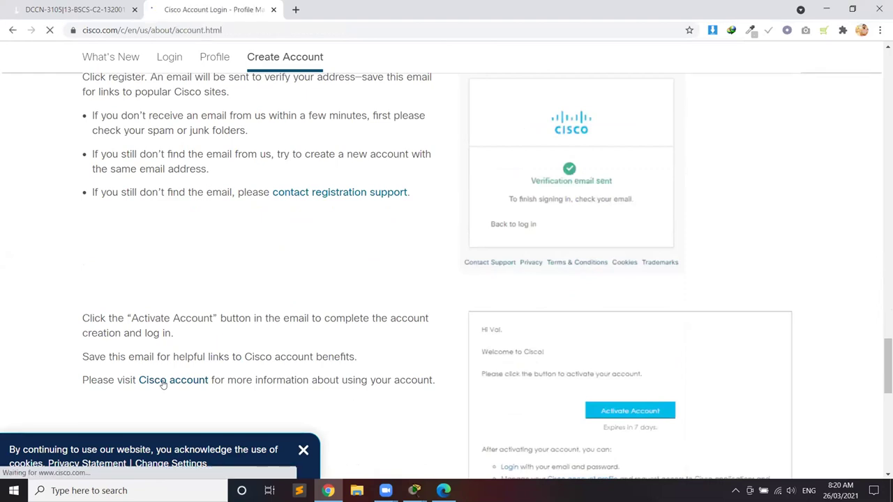
pyautogui.scroll(-4, 164, 385)
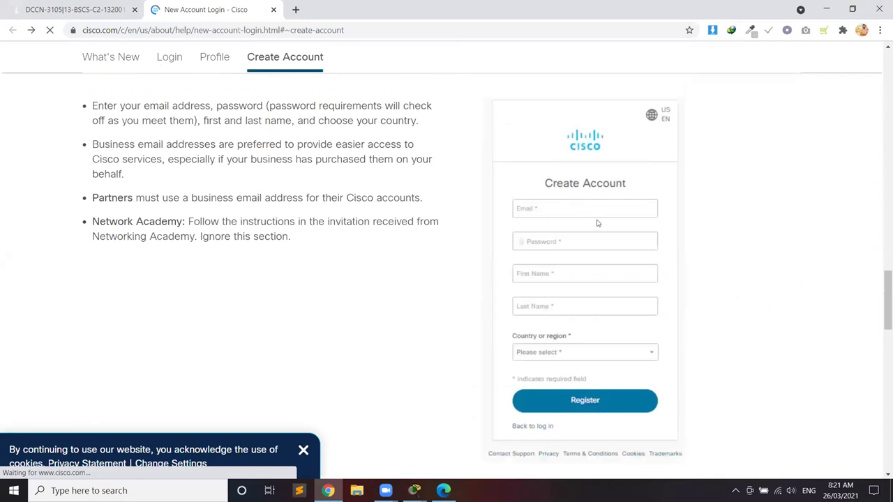
# Review the Profile, Networking Academy and What's New sections of the help page.
pyautogui.scroll(5, 544, 209)
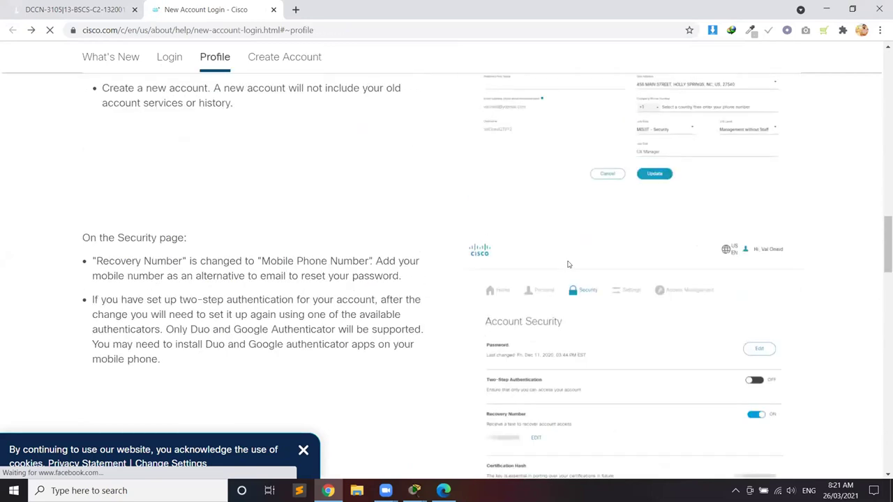
pyautogui.scroll(10, 569, 265)
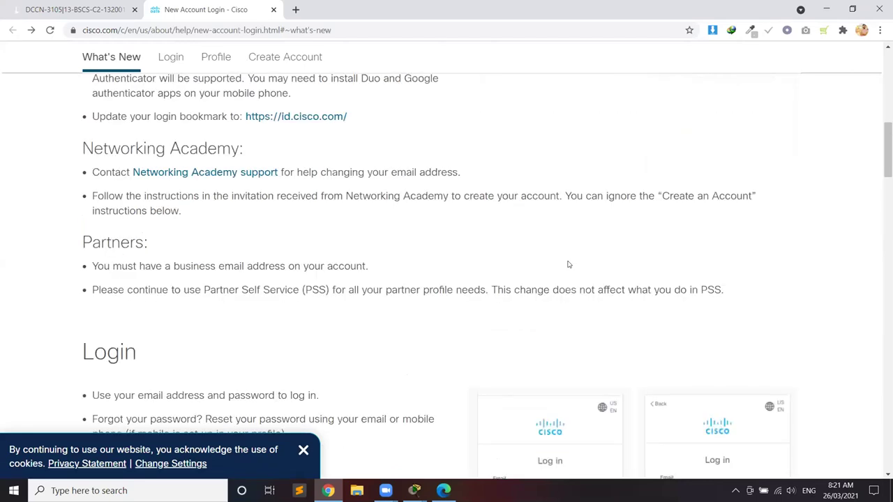
pyautogui.scroll(2, 569, 264)
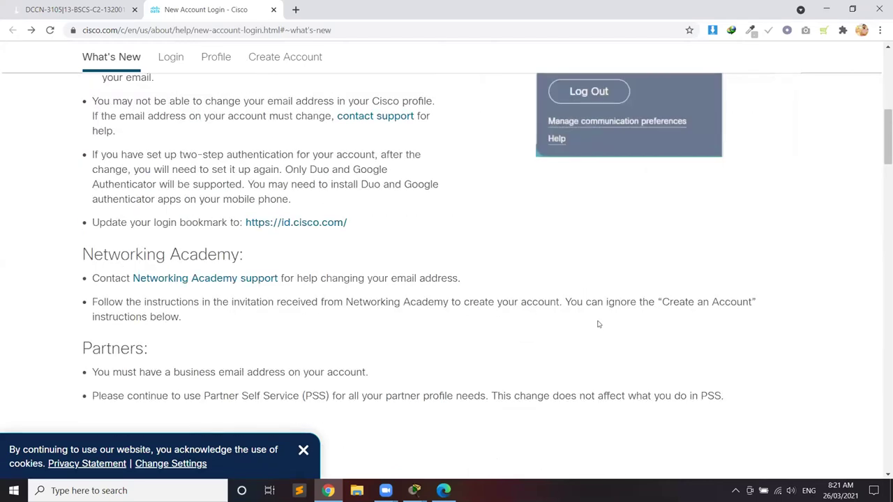
pyautogui.scroll(4, 598, 325)
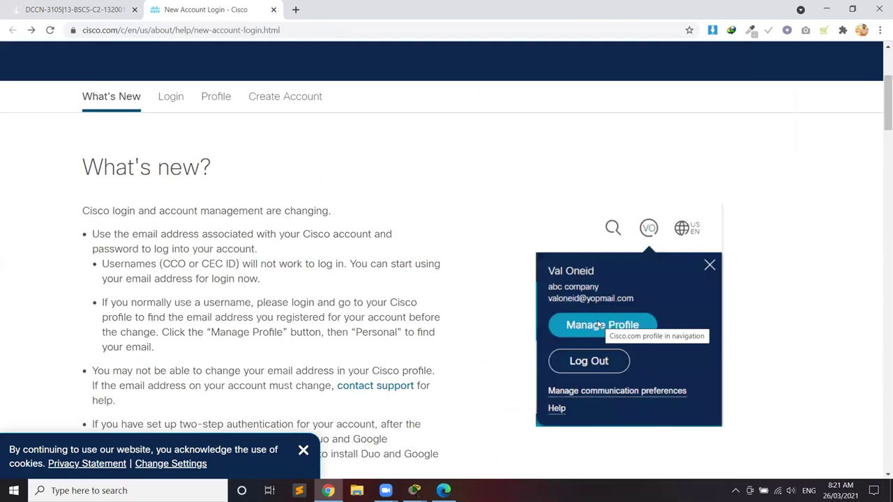
# Go to the Create Account section, dismiss the cookie notice, and view the registration form instructions.
pyautogui.click(276, 101)
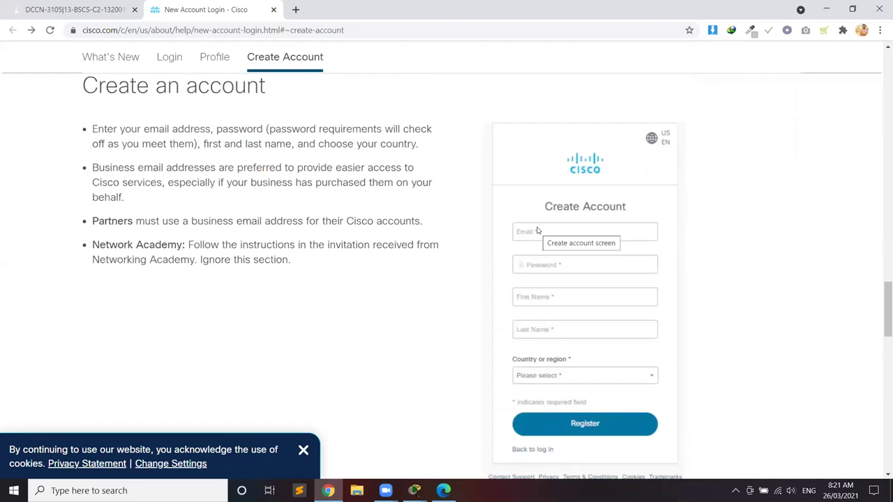
pyautogui.click(304, 452)
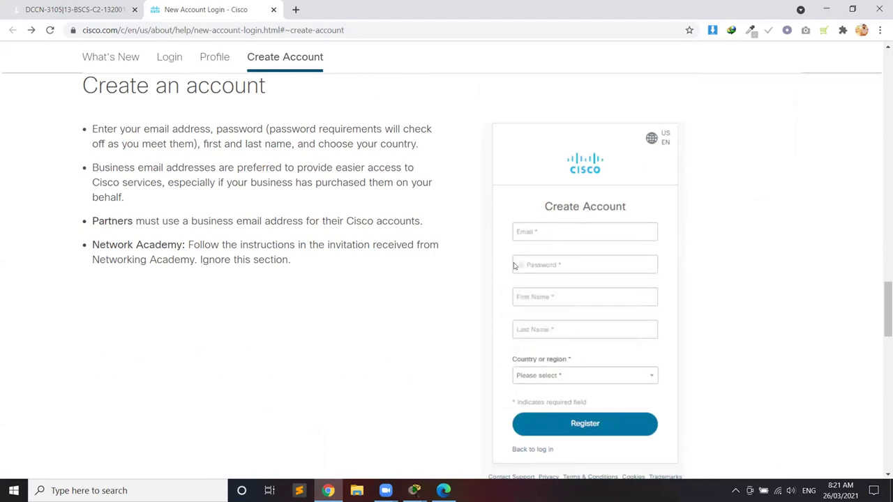
pyautogui.scroll(-3, 541, 239)
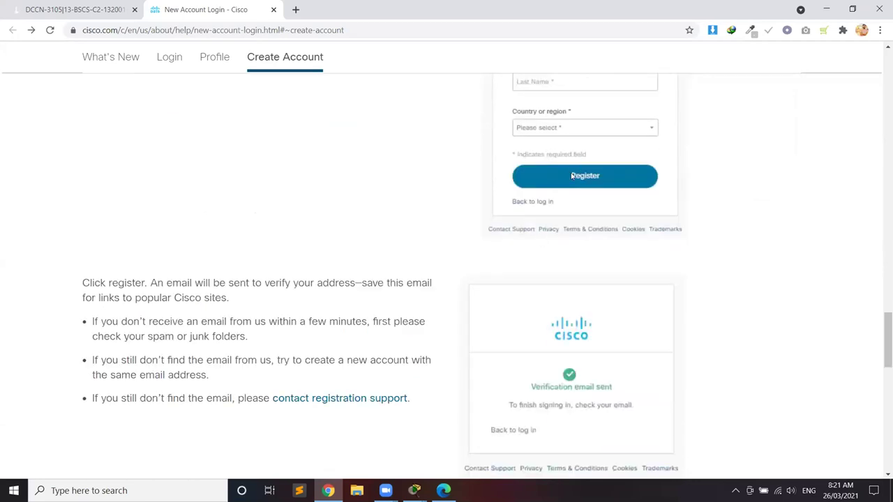
# Review the account creation instructions and the Profile section's Security page notes on the Cisco help page.
pyautogui.scroll(4, 572, 176)
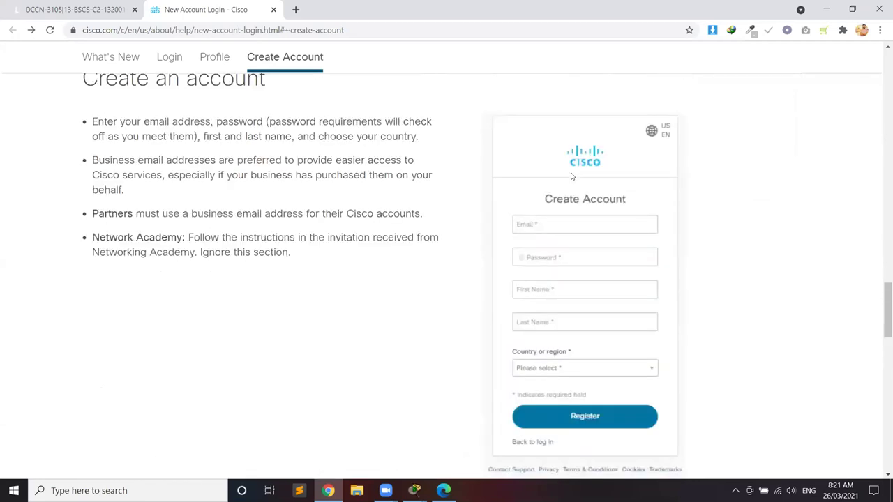
pyautogui.scroll(1, 571, 177)
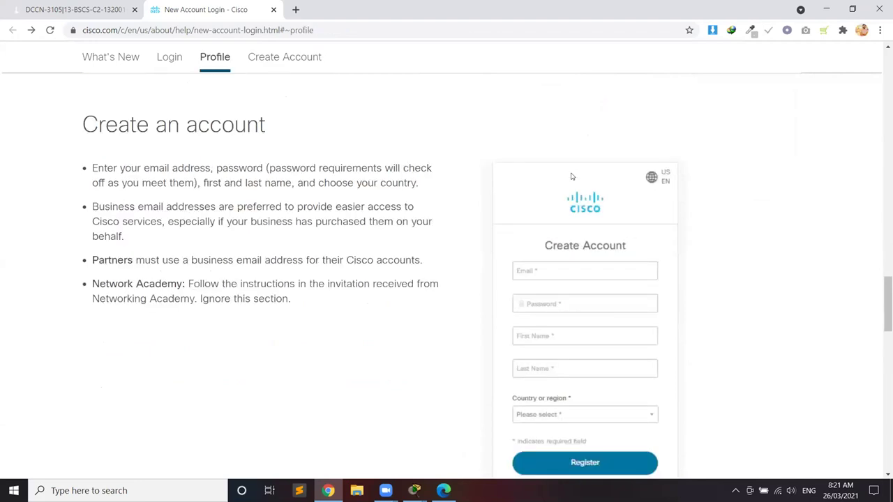
pyautogui.scroll(2, 571, 176)
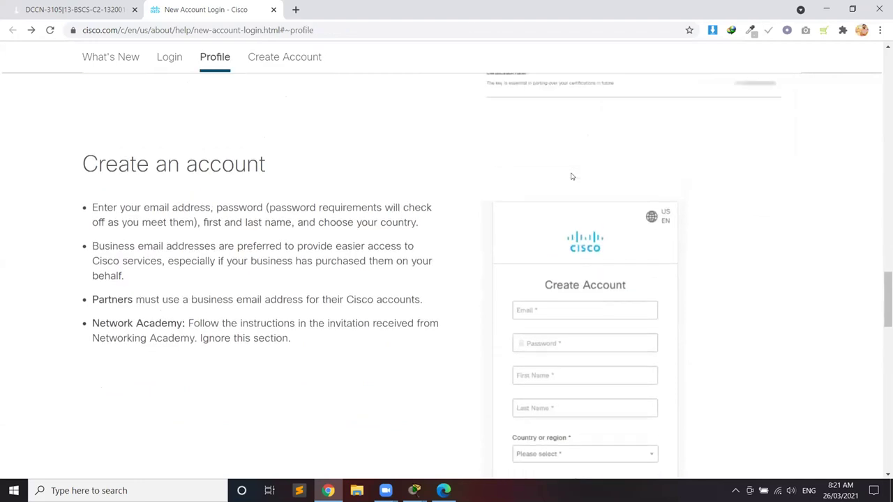
pyautogui.scroll(1, 571, 176)
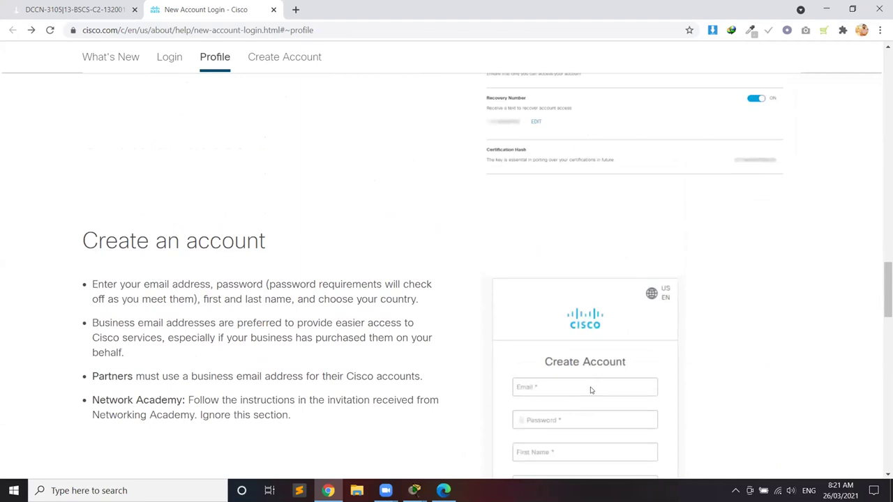
pyautogui.scroll(4, 591, 391)
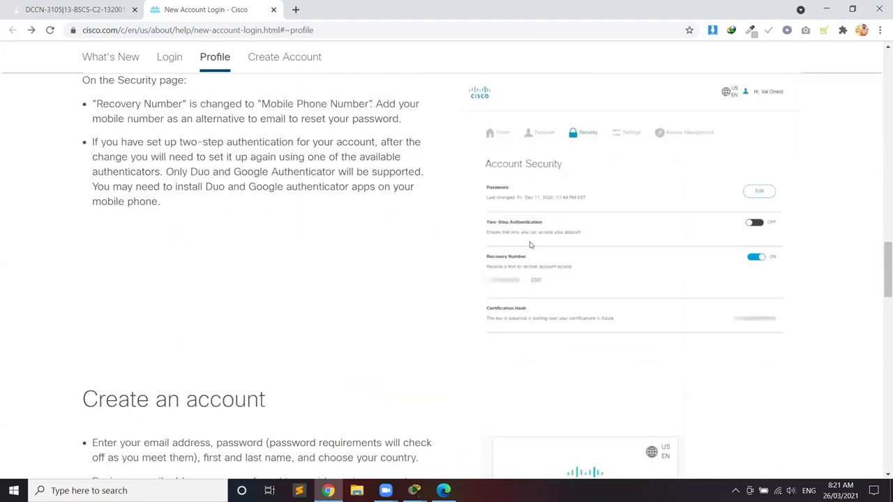
pyautogui.scroll(2, 557, 223)
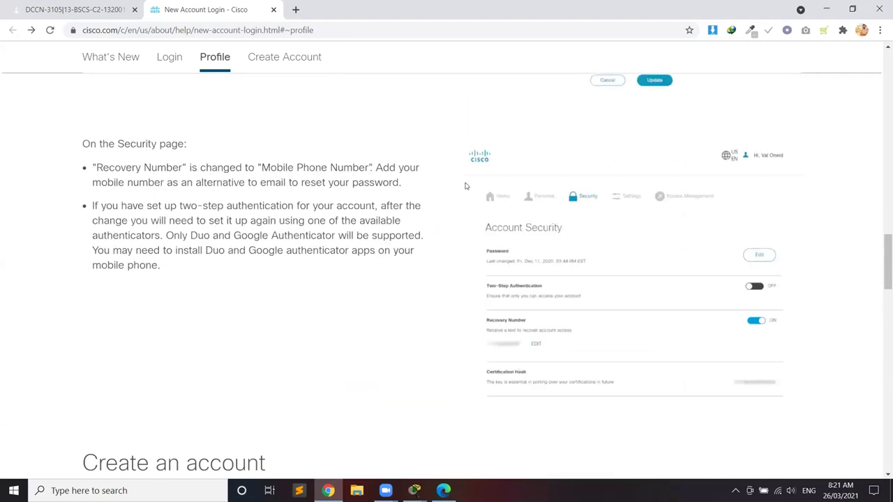
pyautogui.scroll(4, 77, 62)
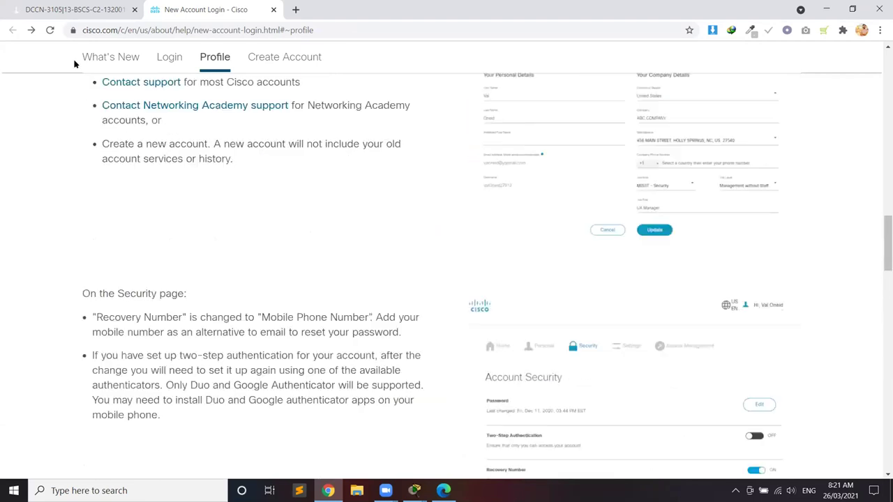
pyautogui.click(49, 31)
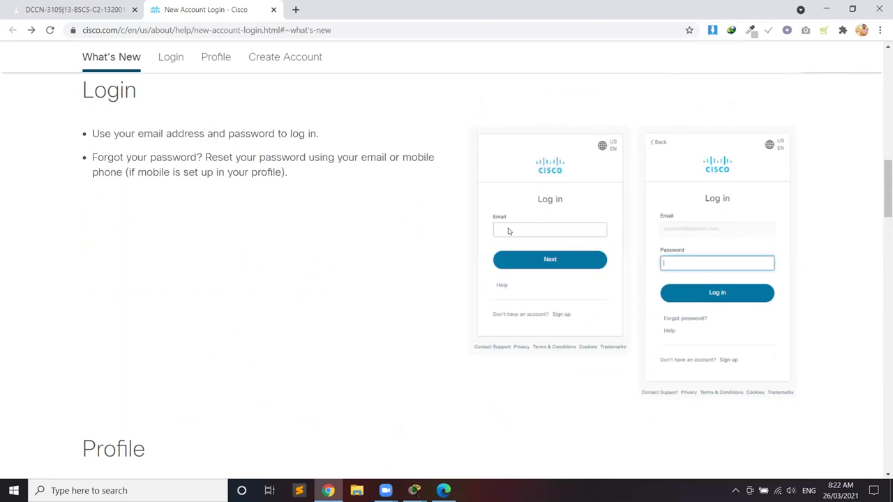
# Review the Networking Academy, Partners and Login sections, including the sample login form with its sign-up link.
pyautogui.scroll(3, 509, 233)
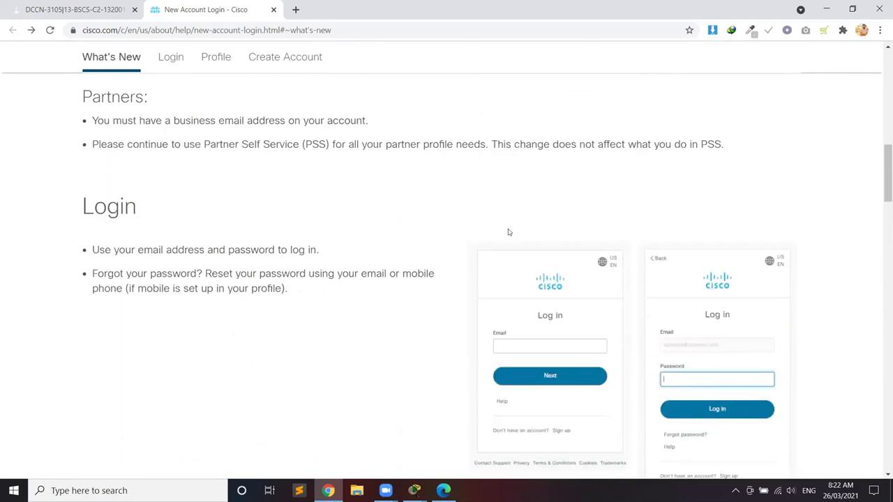
pyautogui.scroll(2, 508, 232)
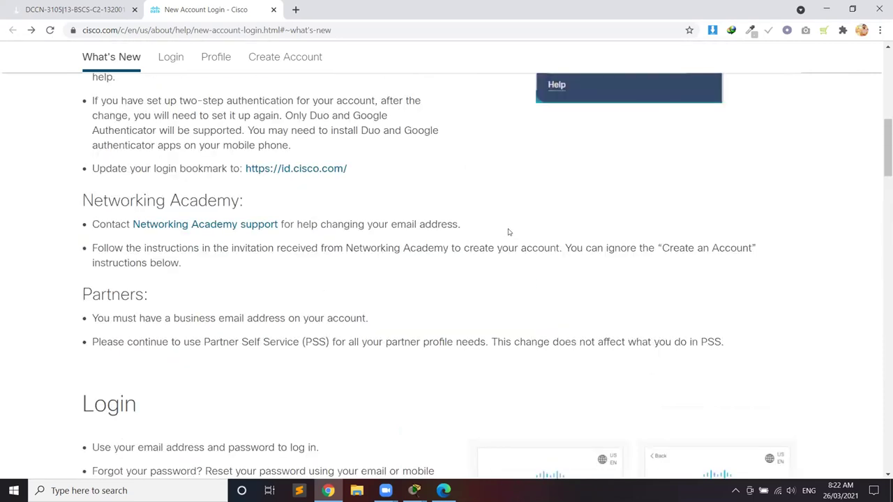
pyautogui.scroll(2, 509, 232)
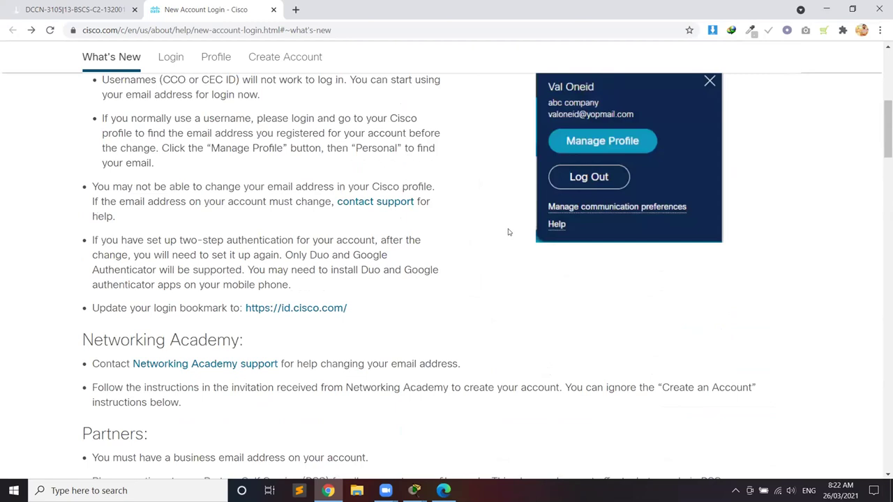
pyautogui.scroll(-4, 509, 232)
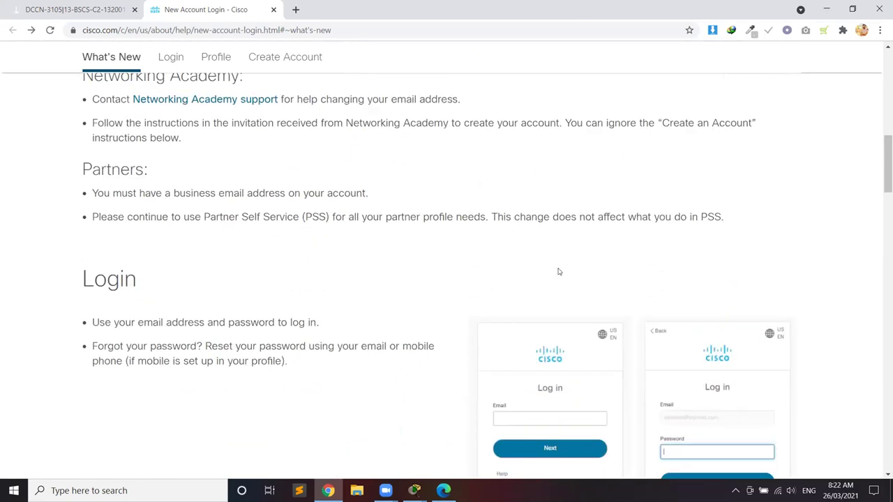
pyautogui.scroll(-2, 558, 271)
pyautogui.scroll(1, 558, 271)
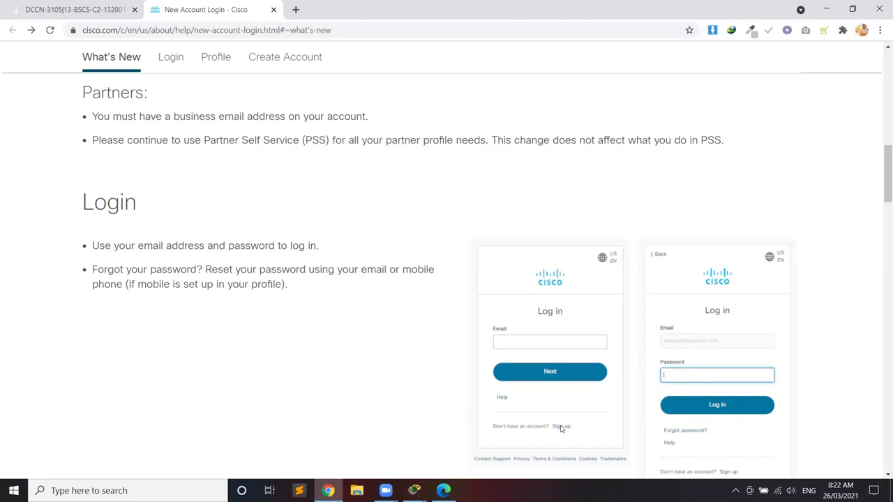
# Close the netacad.com login window to quit Packet Tracer, and close the Chrome and Edge windows.
pyautogui.moveTo(423, 491)
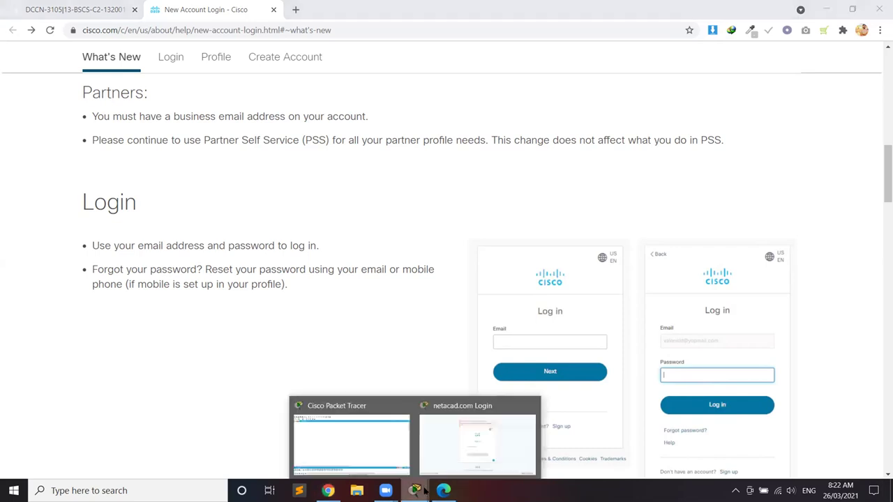
pyautogui.click(478, 440)
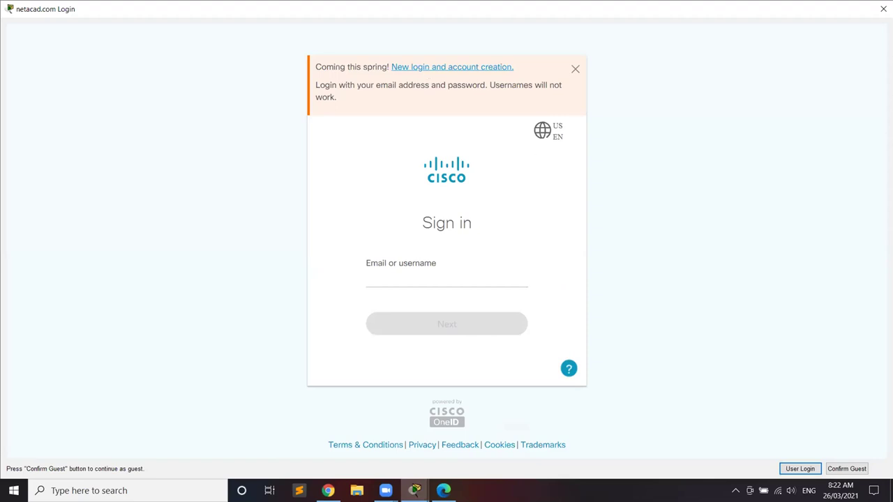
pyautogui.click(882, 9)
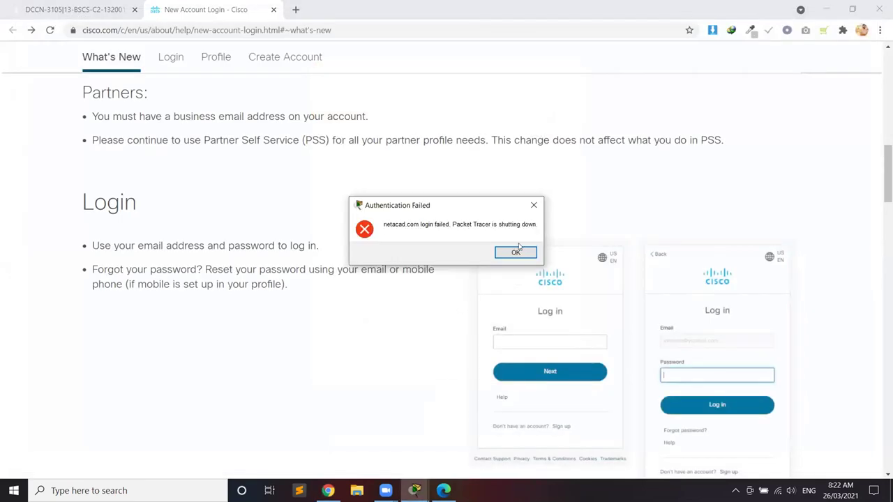
pyautogui.click(516, 253)
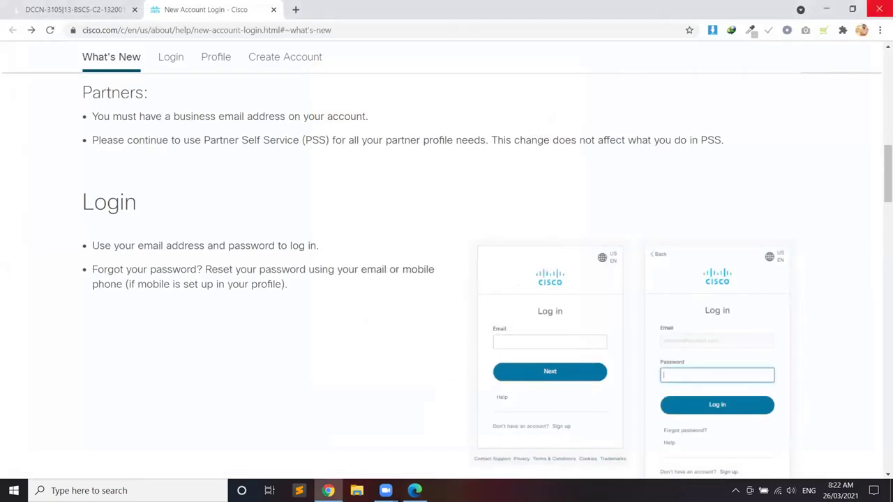
pyautogui.click(880, 8)
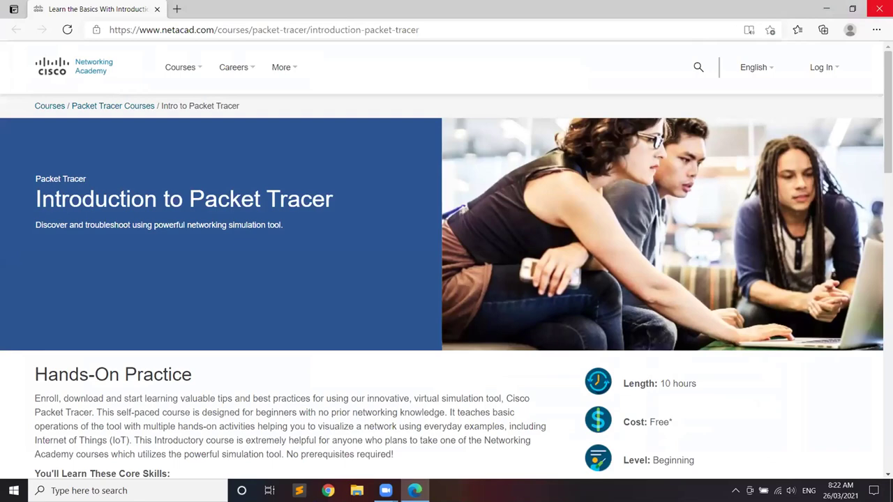
pyautogui.click(880, 9)
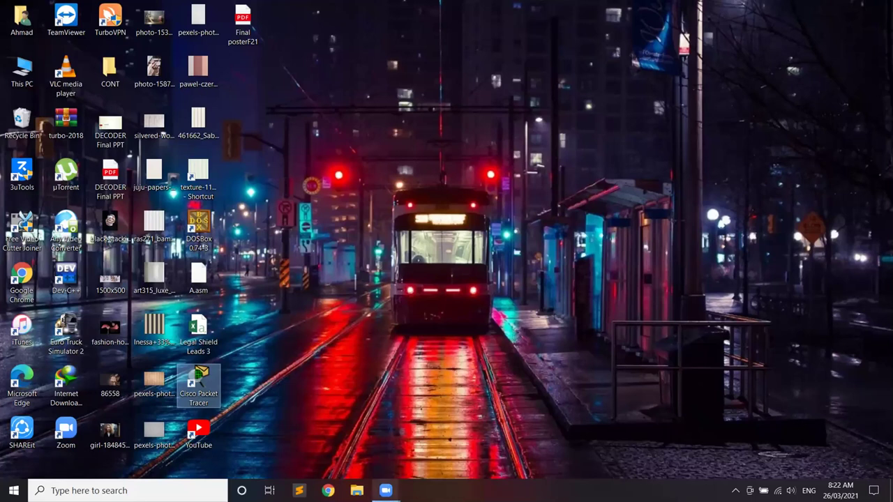
# Relaunch Cisco Packet Tracer from the desktop, try the user login option, and request a guest login.
pyautogui.moveTo(386, 491)
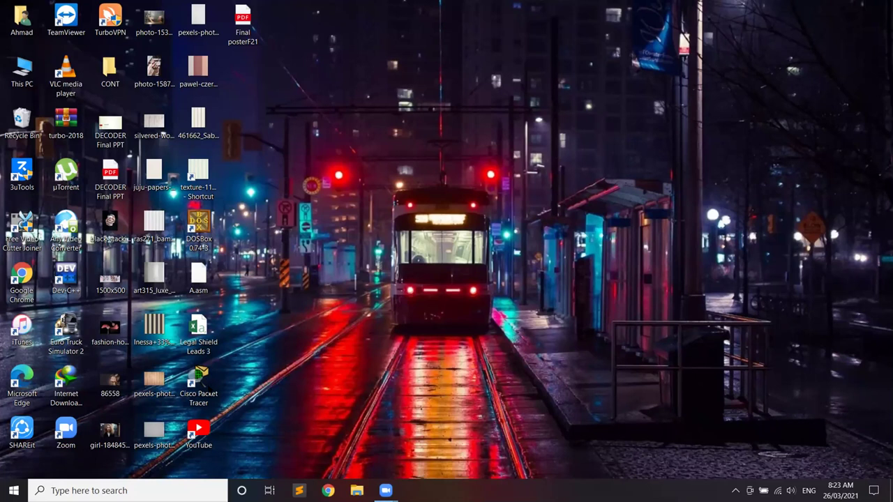
pyautogui.doubleClick(198, 383)
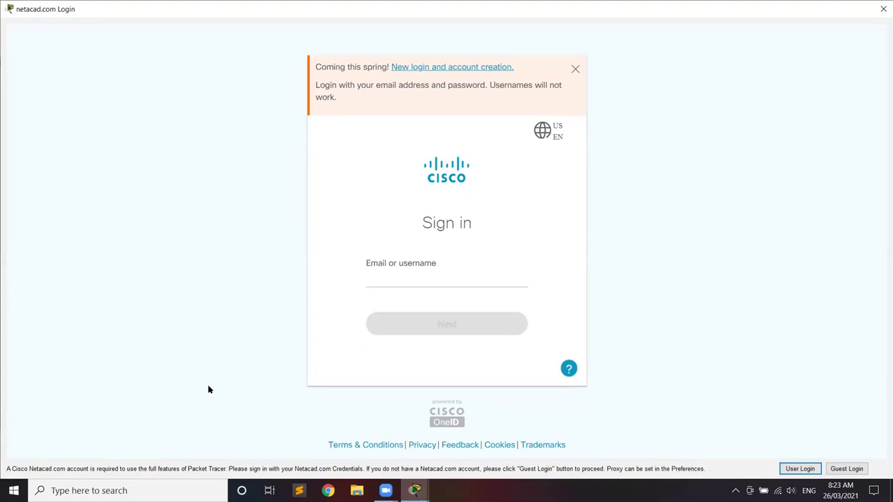
pyautogui.click(802, 471)
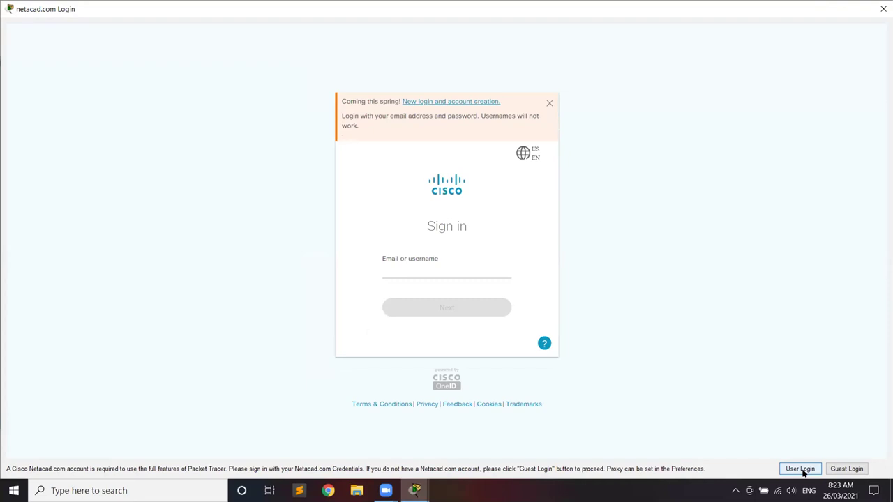
pyautogui.click(842, 469)
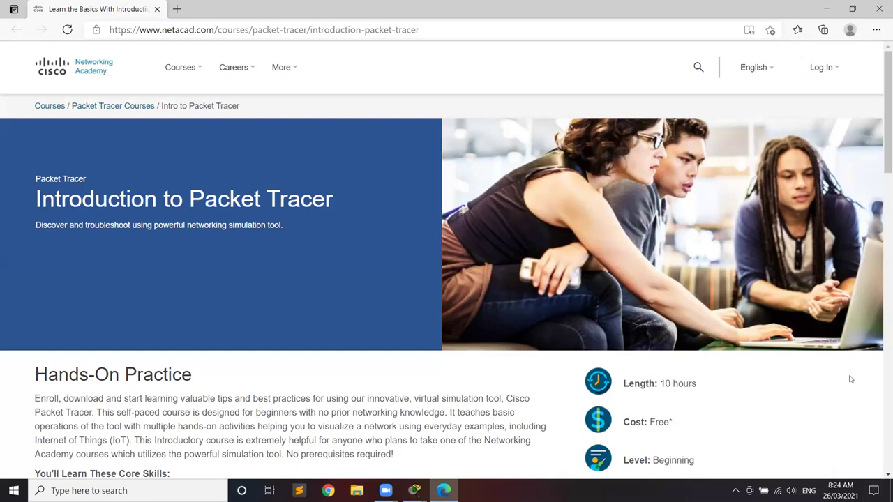
# Look over the Introduction to Packet Tracer course page in Edge and its login option.
pyautogui.scroll(-1, 851, 380)
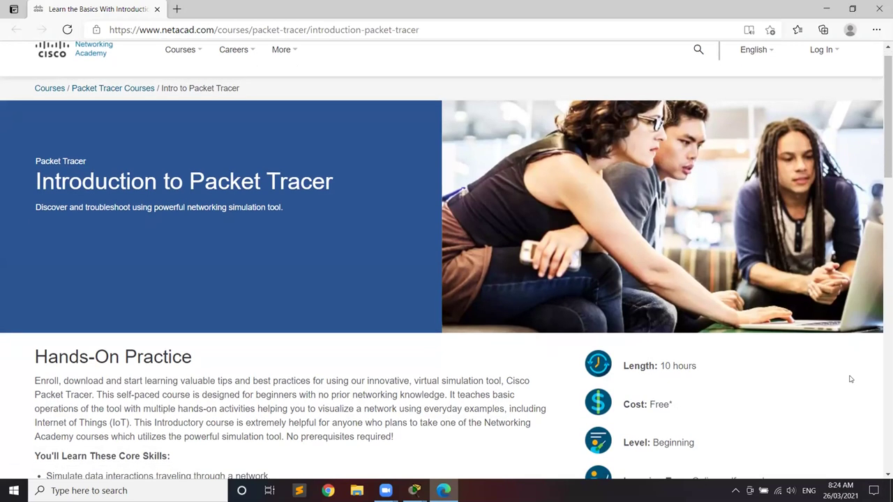
pyautogui.scroll(-1, 851, 380)
pyautogui.scroll(1, 851, 379)
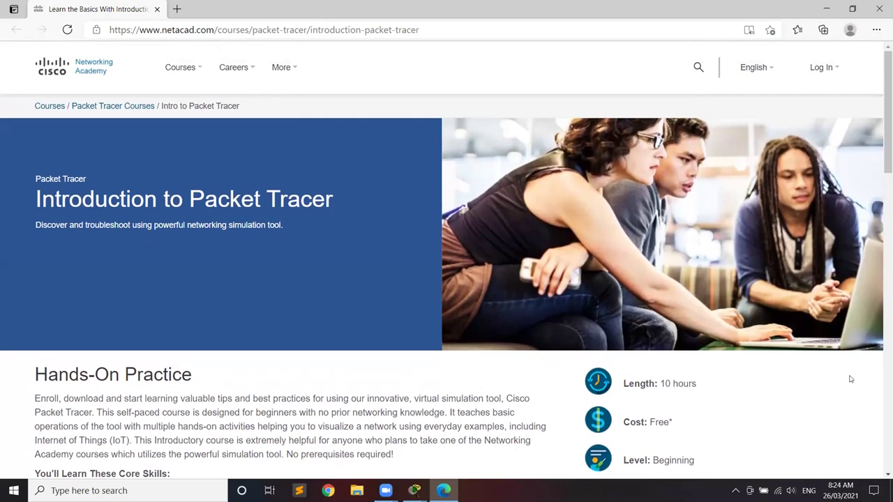
pyautogui.moveTo(837, 85)
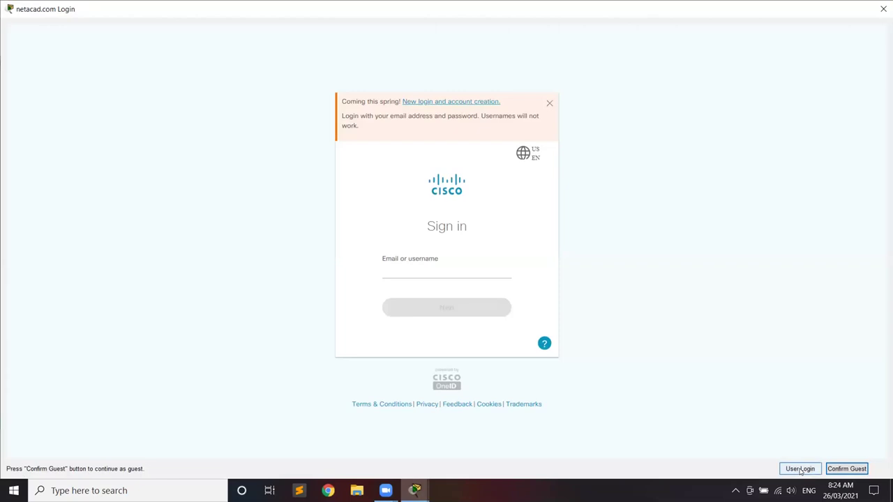
# Return to the netacad.com login window and confirm the guest login to enter the Packet Tracer workspace.
pyautogui.click(801, 470)
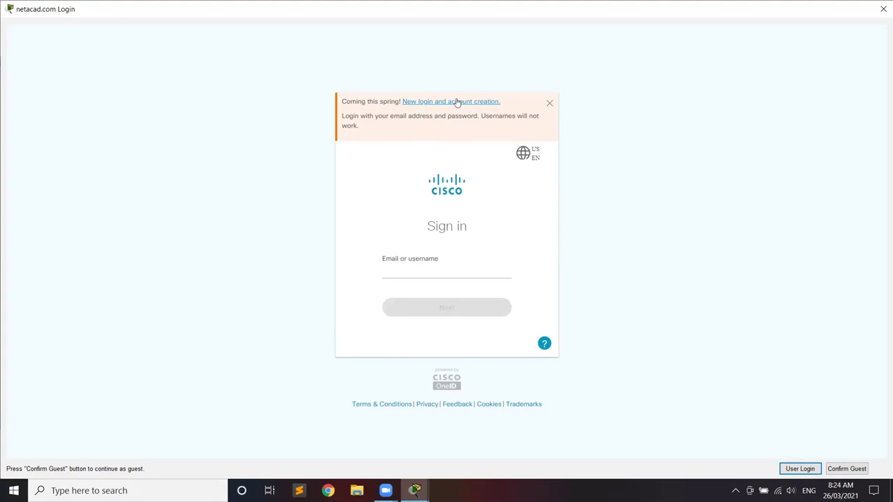
pyautogui.click(853, 472)
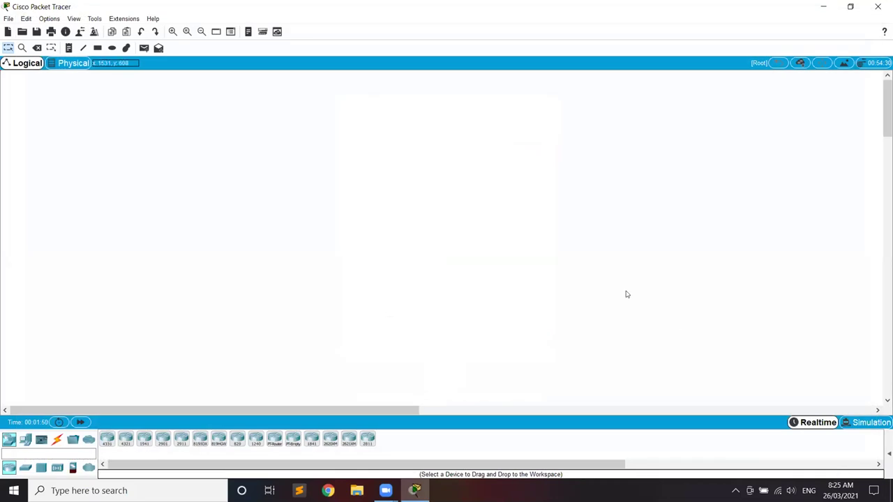
pyautogui.moveTo(507, 301); pyautogui.dragTo(455, 339)
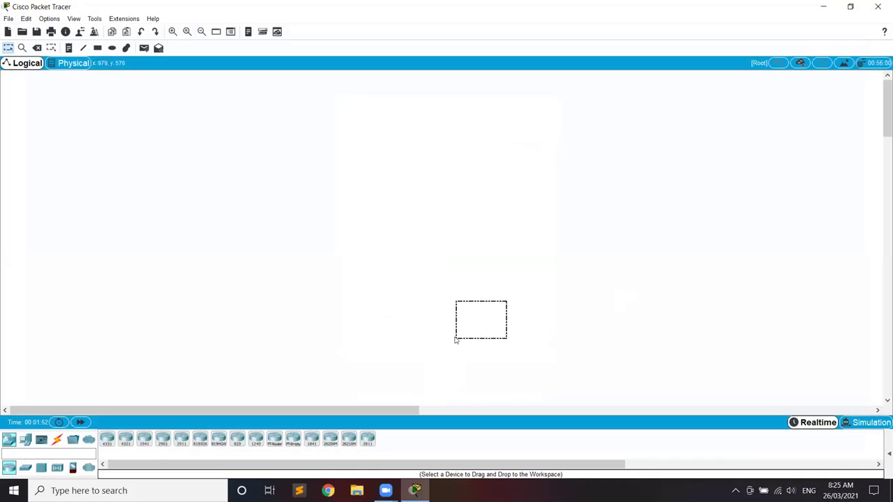
pyautogui.click(399, 282)
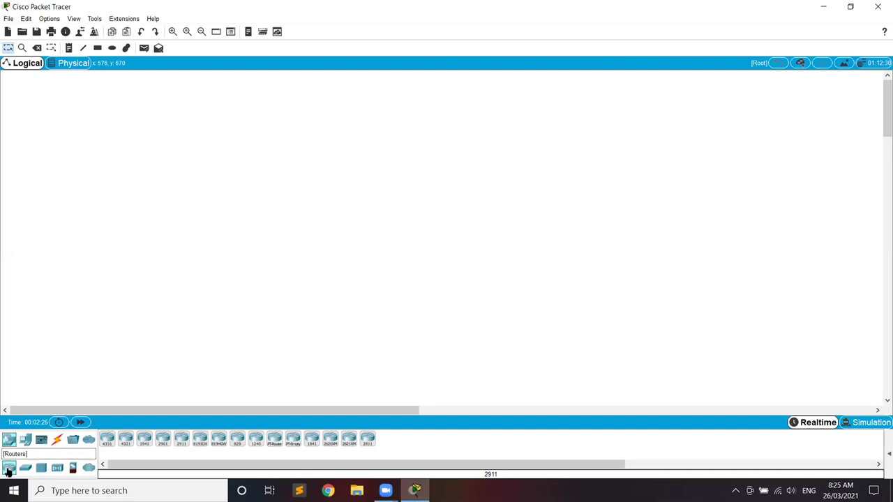
# Place a 2960-24TT switch in the logical workspace and two PC-PT computers below it, one on each side.
pyautogui.moveTo(25, 469); pyautogui.dragTo(377, 215)
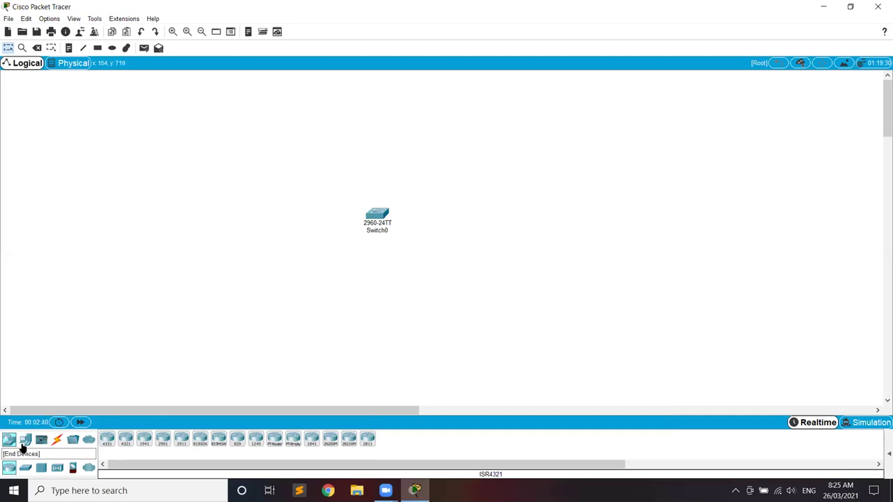
pyautogui.moveTo(25, 438); pyautogui.dragTo(271, 294)
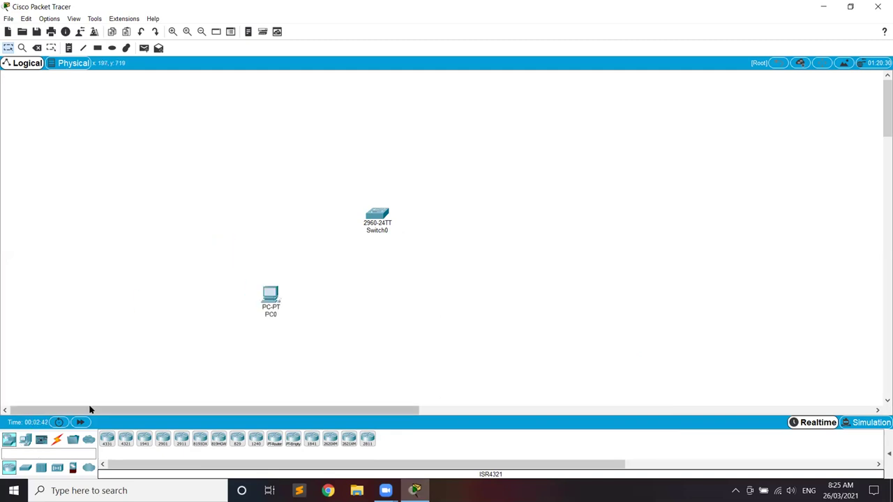
pyautogui.moveTo(25, 440); pyautogui.dragTo(449, 302)
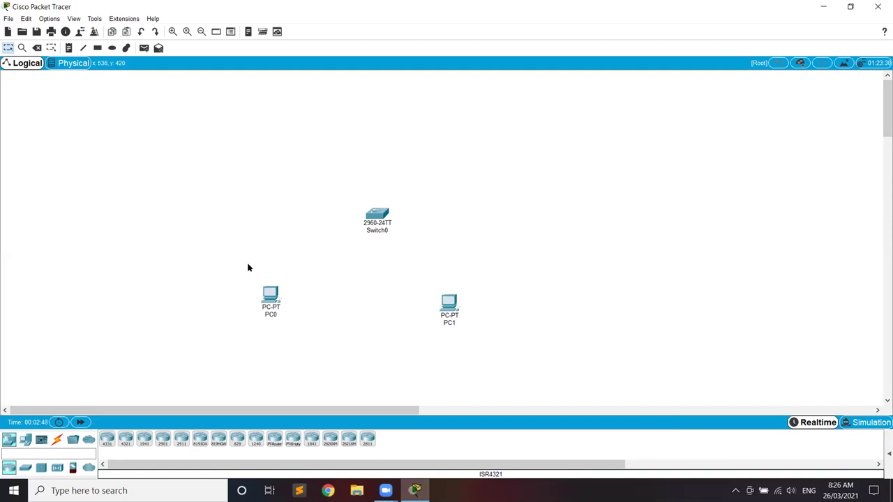
# Open the device window of PC0 to view its physical modules, and close it.
pyautogui.moveTo(269, 297)
pyautogui.click(263, 296)
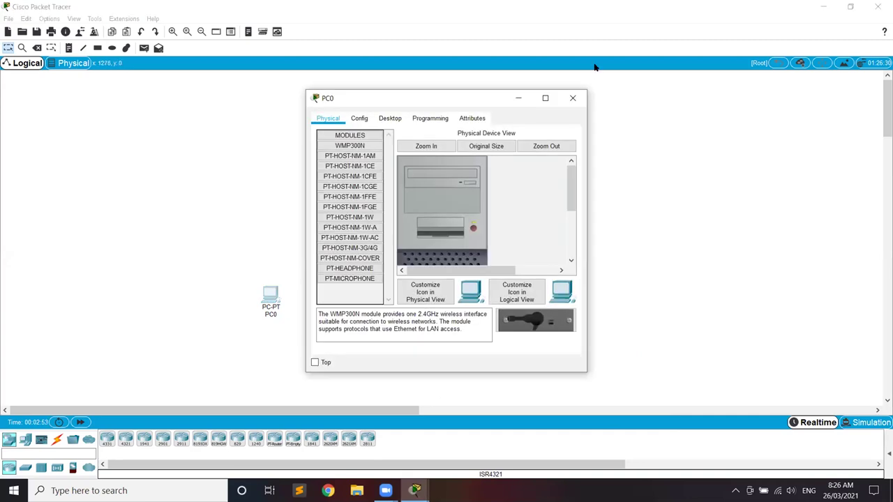
pyautogui.click(573, 98)
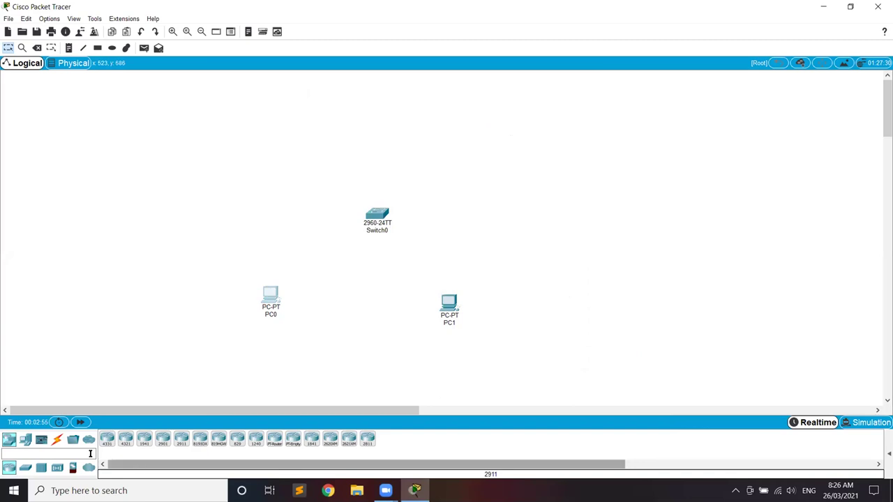
# Connect PC0's FastEthernet0 port to FastEthernet0/1 on Switch0 with a Copper Straight-Through cable.
pyautogui.click(58, 441)
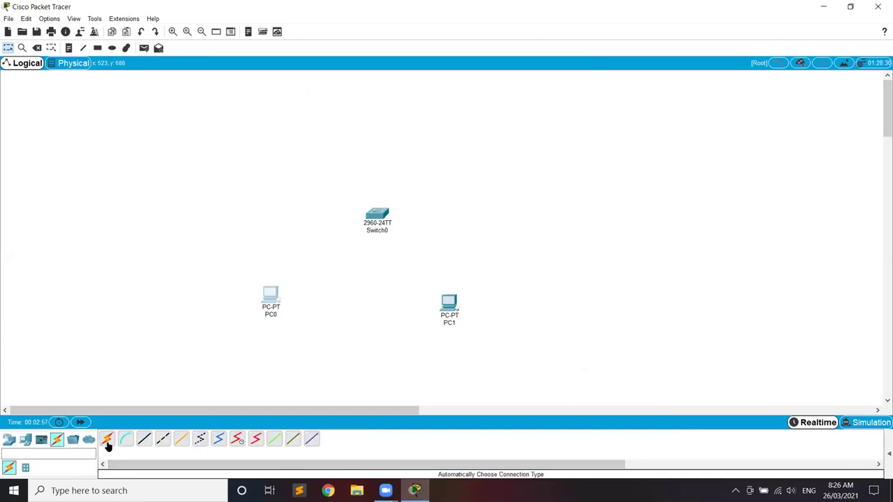
pyautogui.click(144, 440)
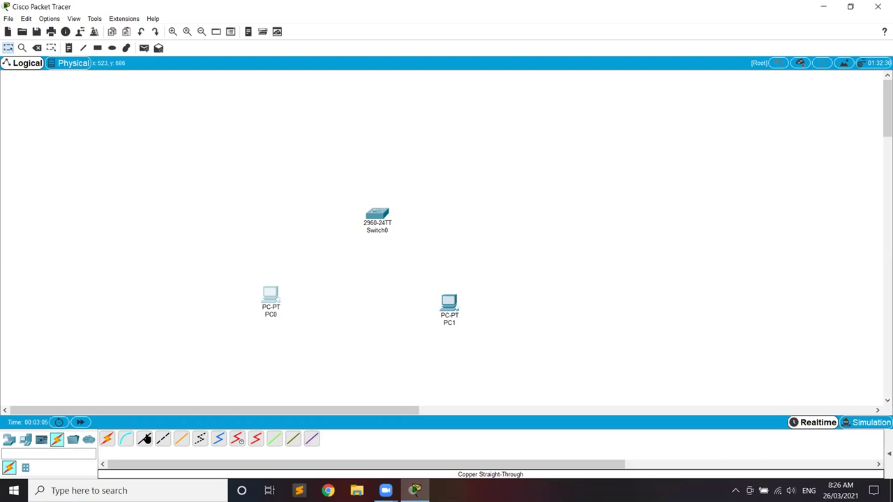
pyautogui.click(271, 298)
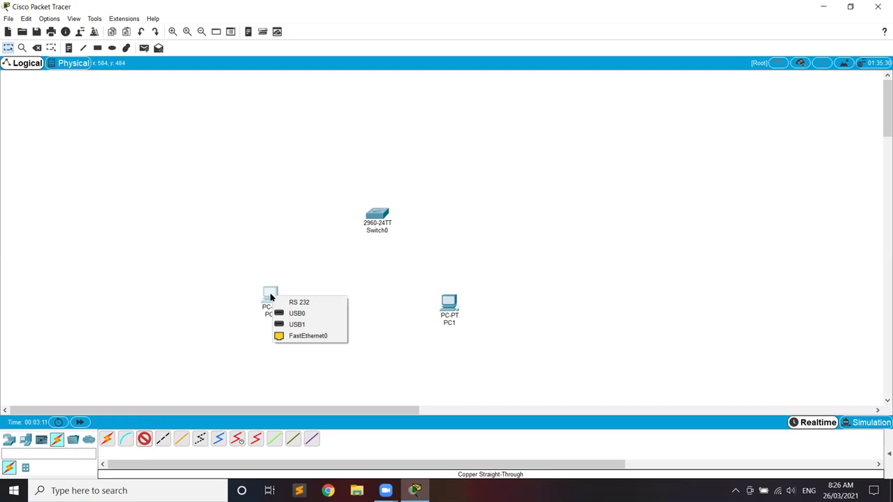
pyautogui.click(216, 336)
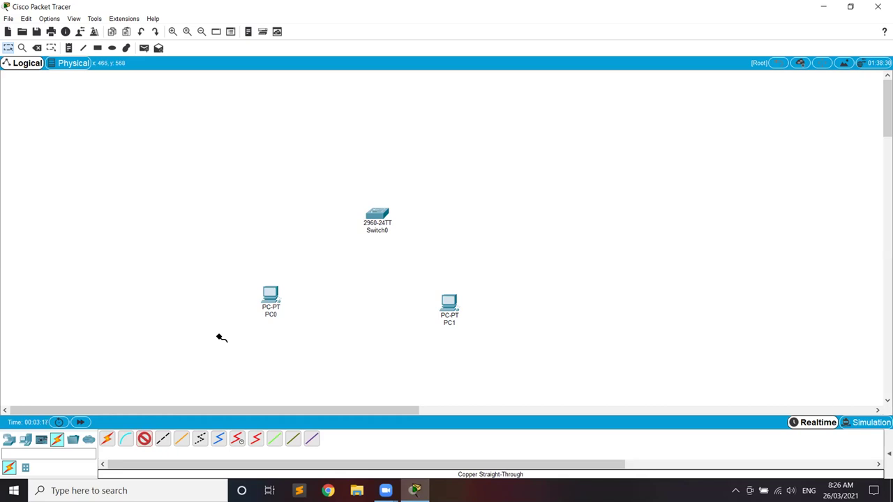
pyautogui.click(271, 290)
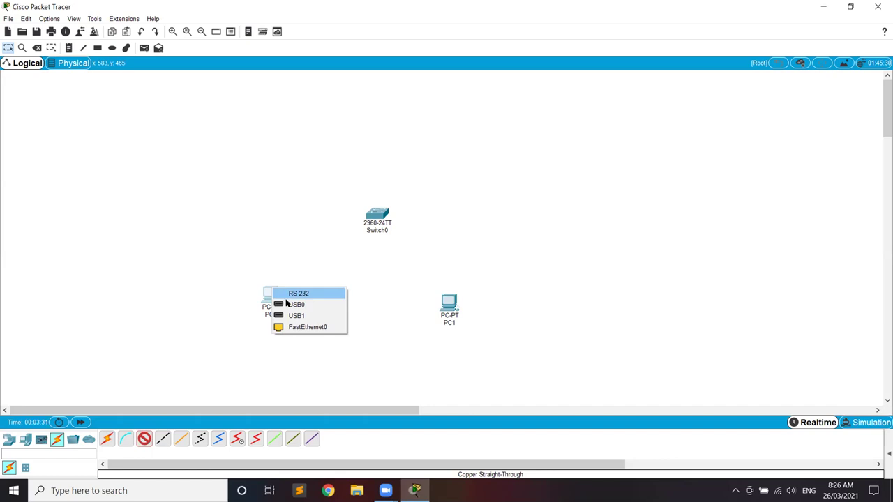
pyautogui.click(307, 326)
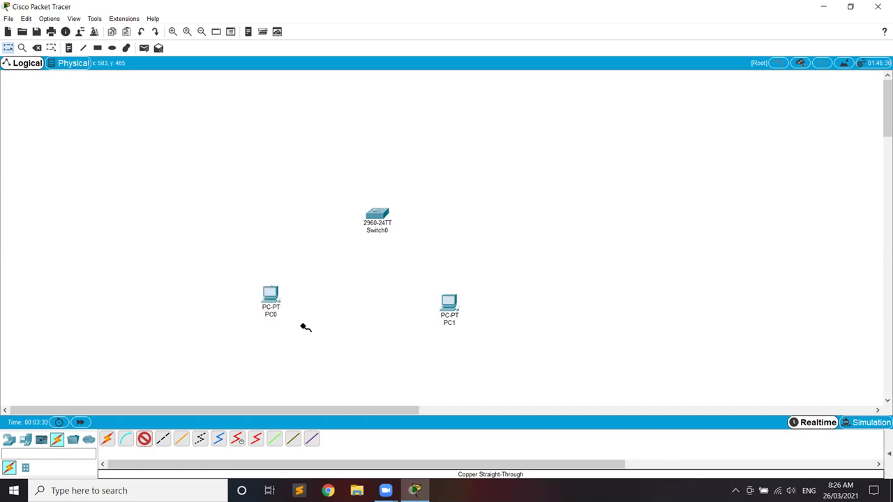
pyautogui.click(376, 213)
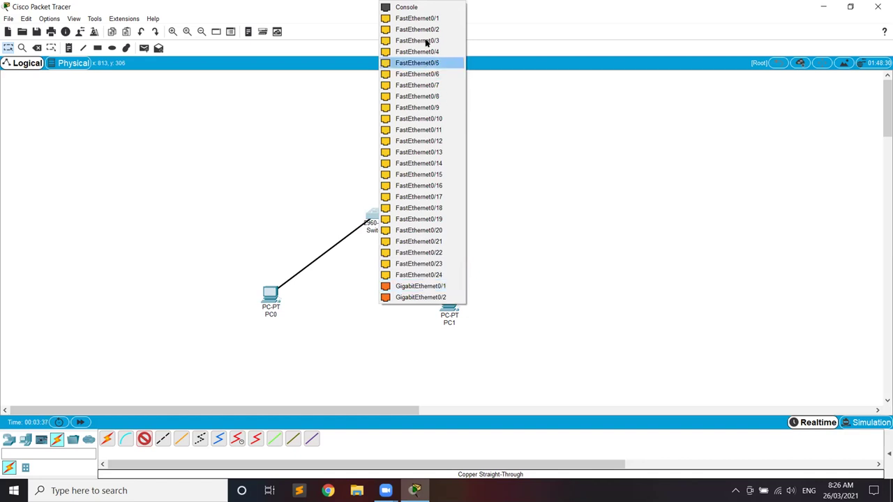
pyautogui.click(431, 18)
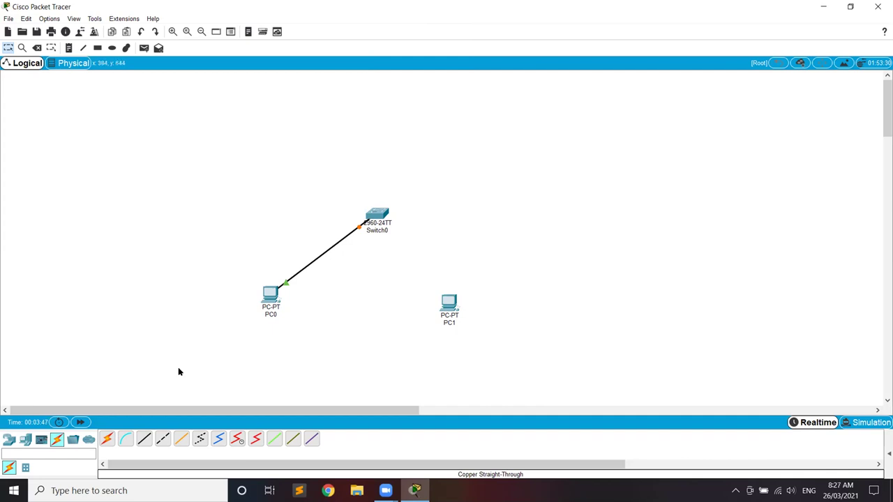
# Connect PC1's FastEthernet0 port to FastEthernet0/2 on Switch0 with a Copper Straight-Through cable.
pyautogui.click(144, 441)
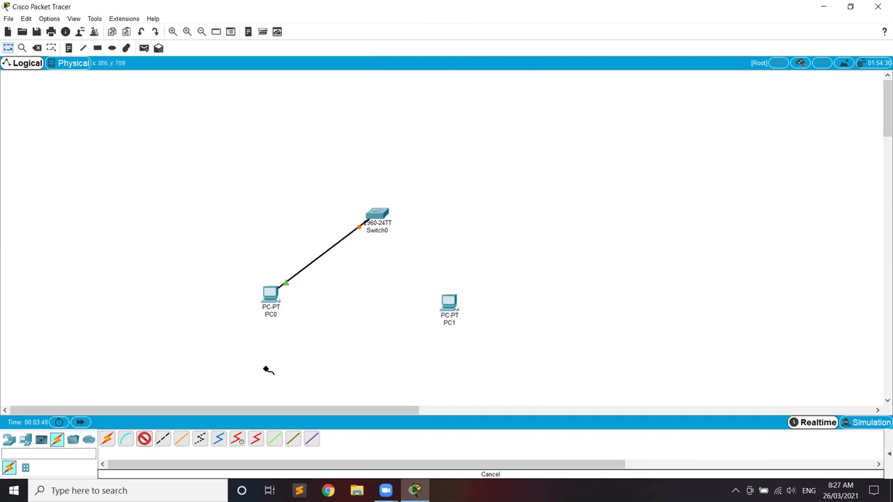
pyautogui.click(442, 302)
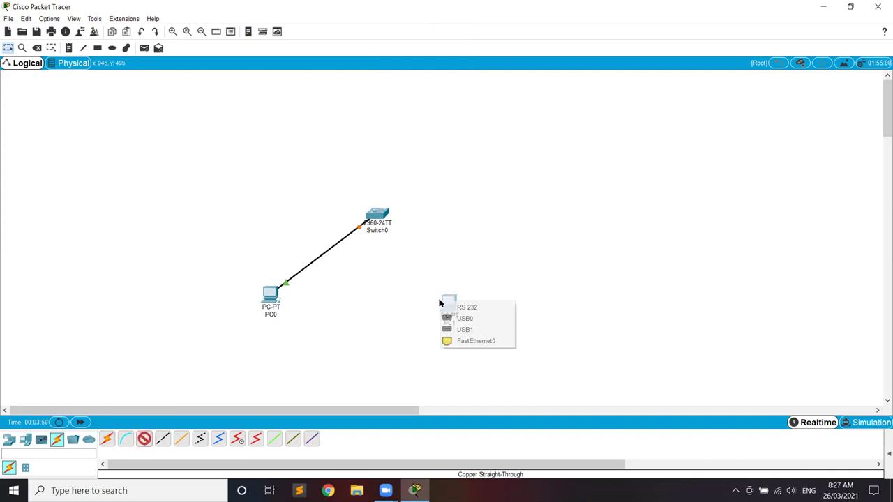
pyautogui.click(479, 340)
pyautogui.click(381, 213)
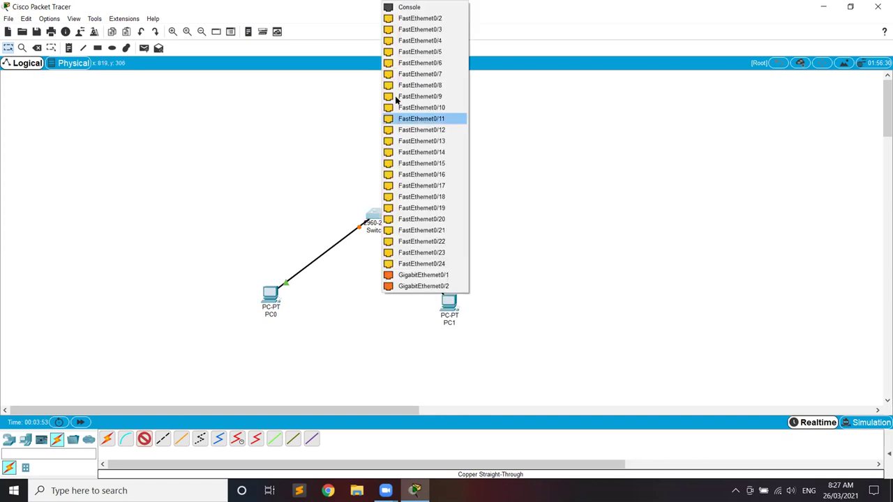
pyautogui.click(400, 20)
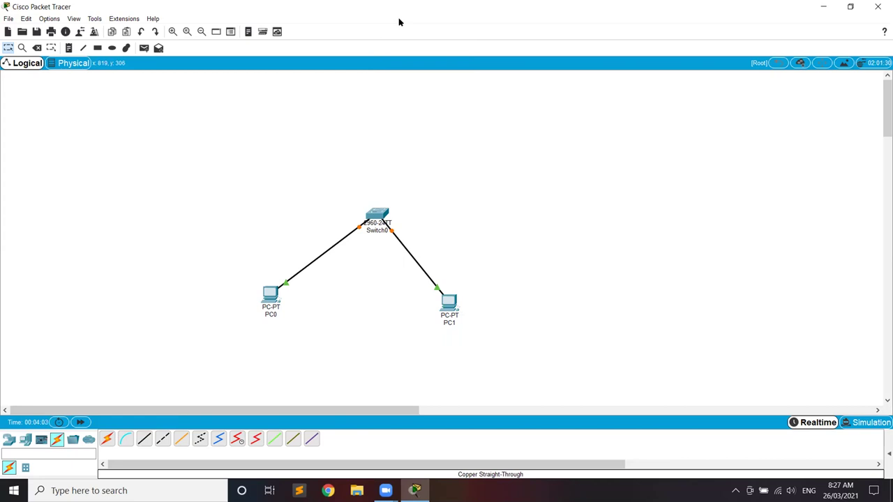
# Look at Switch0's physical device view, close its window, and check the summary of its port states.
pyautogui.click(374, 215)
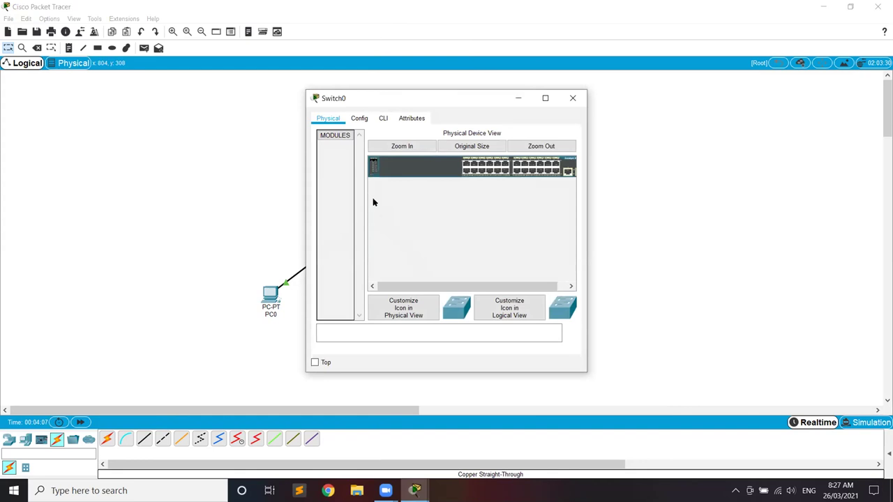
pyautogui.click(575, 98)
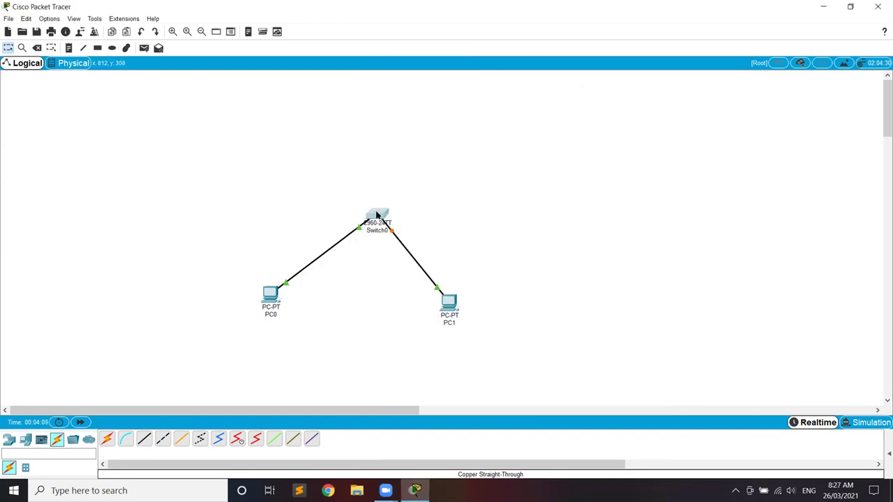
pyautogui.moveTo(376, 214)
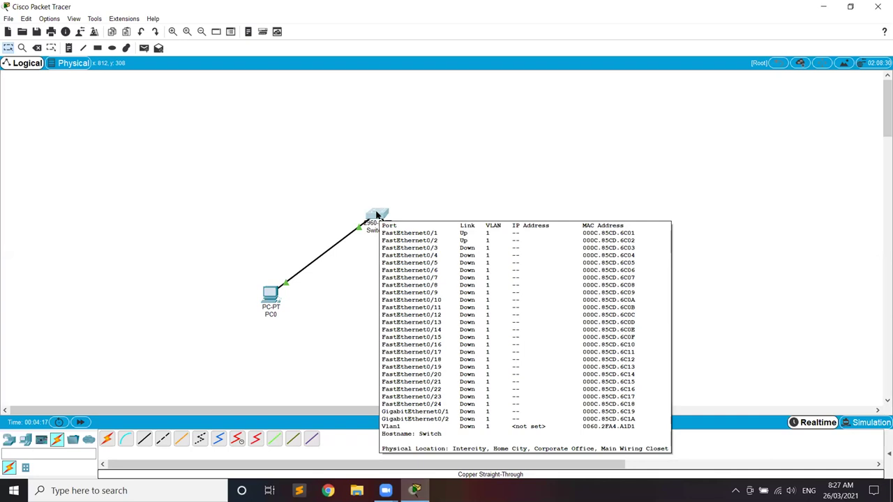
# Add VLAN number 20 with the name hr to Switch0's VLAN database.
pyautogui.click(377, 215)
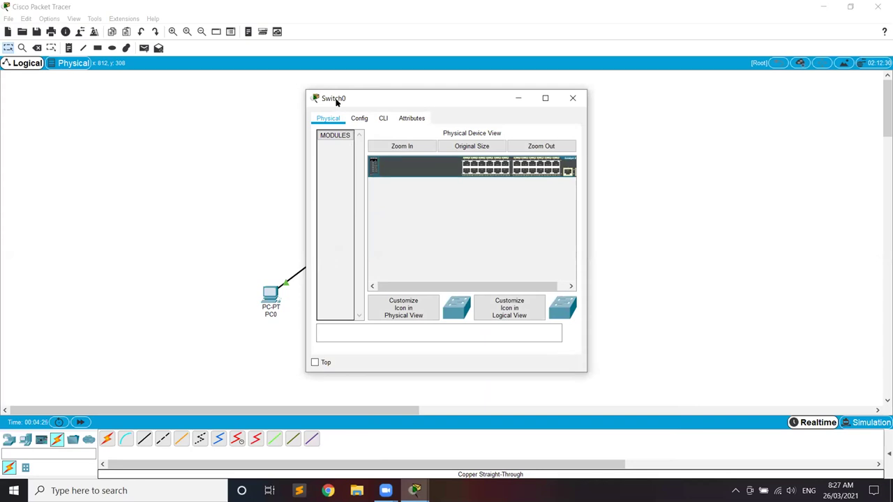
pyautogui.click(351, 119)
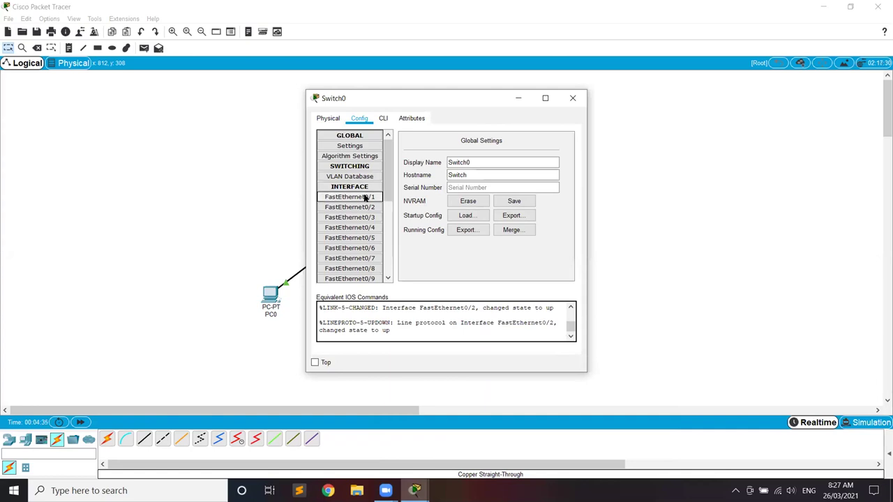
pyautogui.click(365, 176)
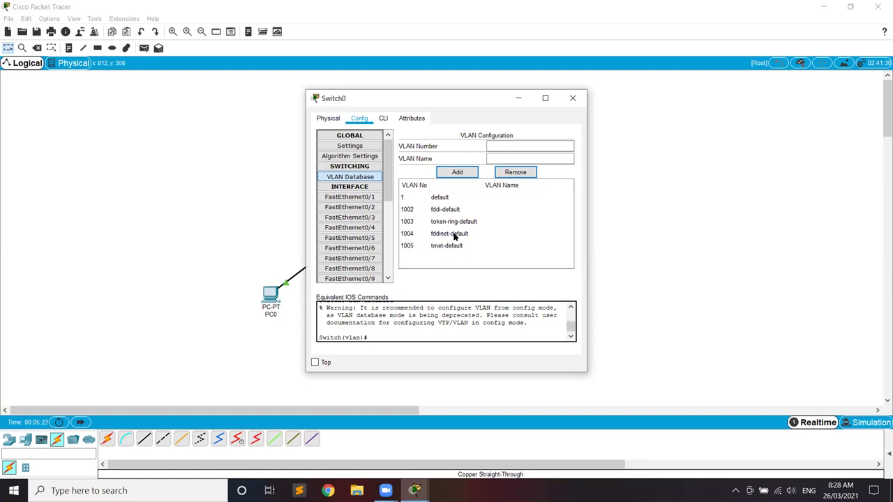
pyautogui.press('XF86AudioRaiseVolume')
pyautogui.click(523, 145)
pyautogui.write('10')
pyautogui.press('BackSpace')
pyautogui.press('BackSpace')
pyautogui.click(506, 158)
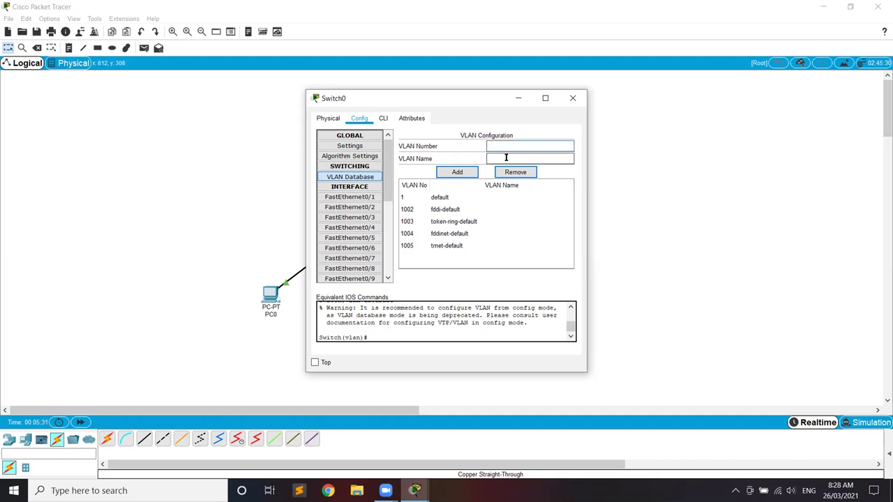
pyautogui.write('hr')
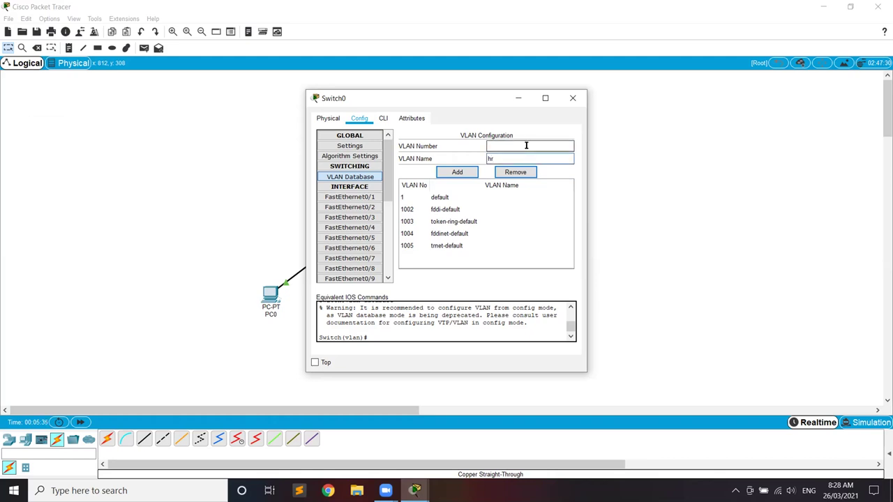
pyautogui.click(527, 145)
pyautogui.write('20')
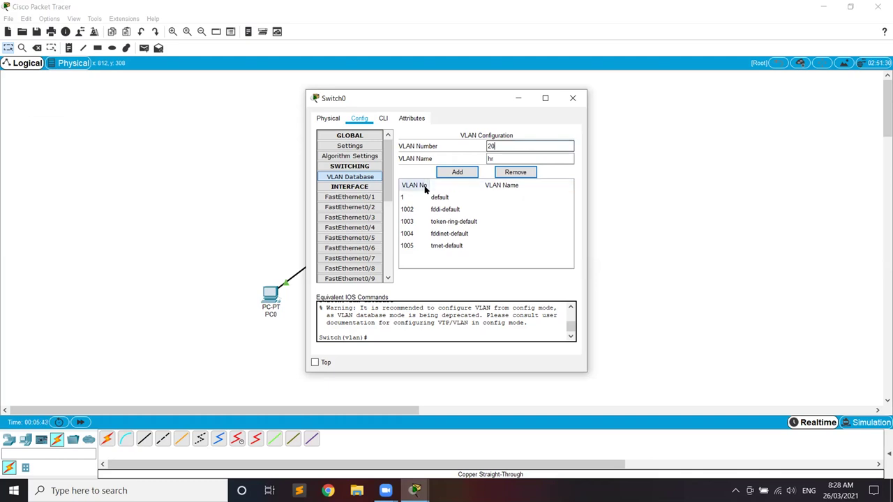
pyautogui.click(465, 171)
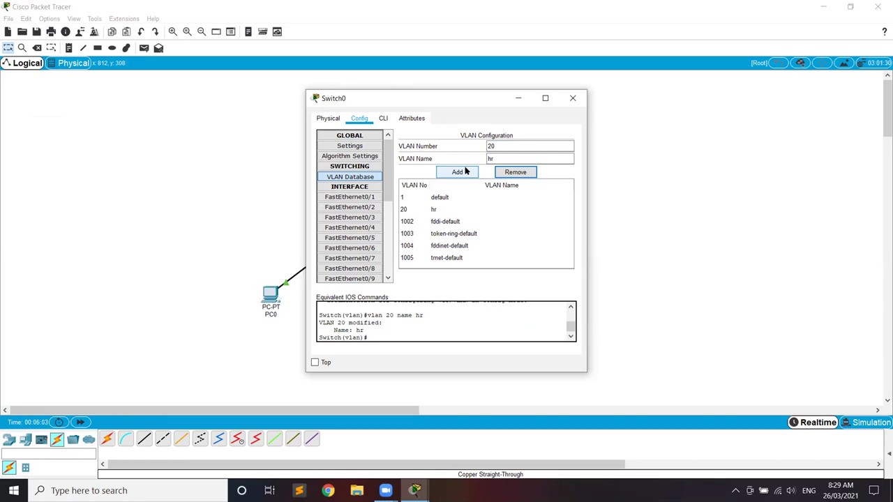
# Add VLAN number 10 with the name fnance to Switch0's VLAN database.
pyautogui.doubleClick(500, 156)
pyautogui.write('fna')
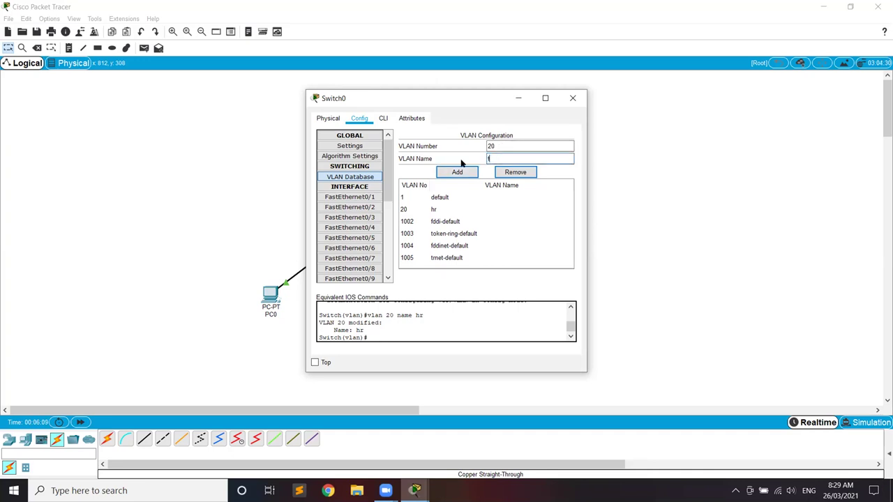
pyautogui.write('nce')
pyautogui.moveTo(496, 145); pyautogui.dragTo(476, 148)
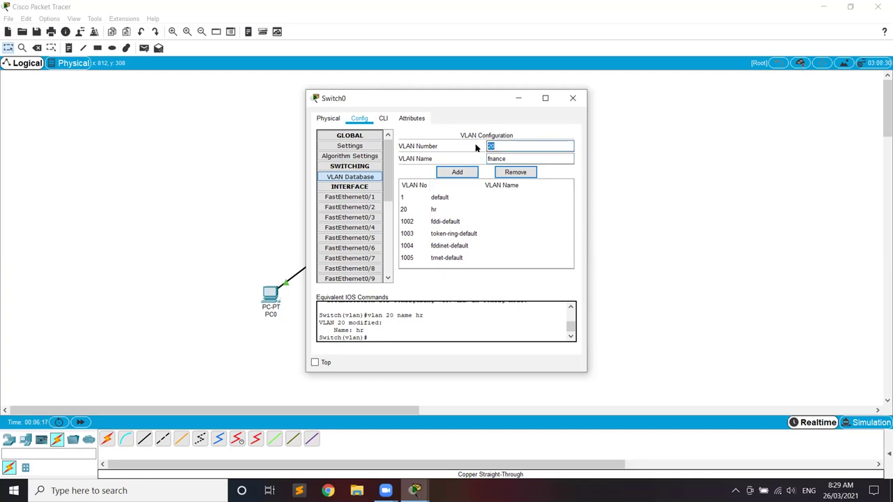
pyautogui.write('10')
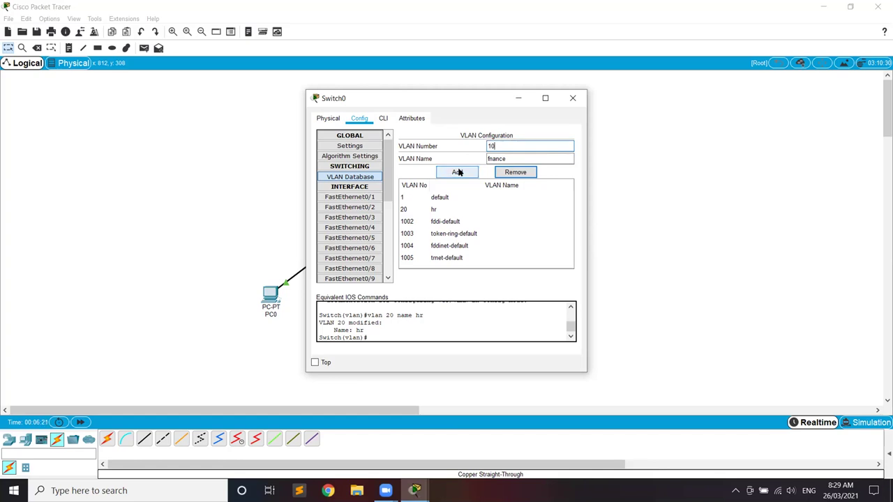
pyautogui.click(458, 172)
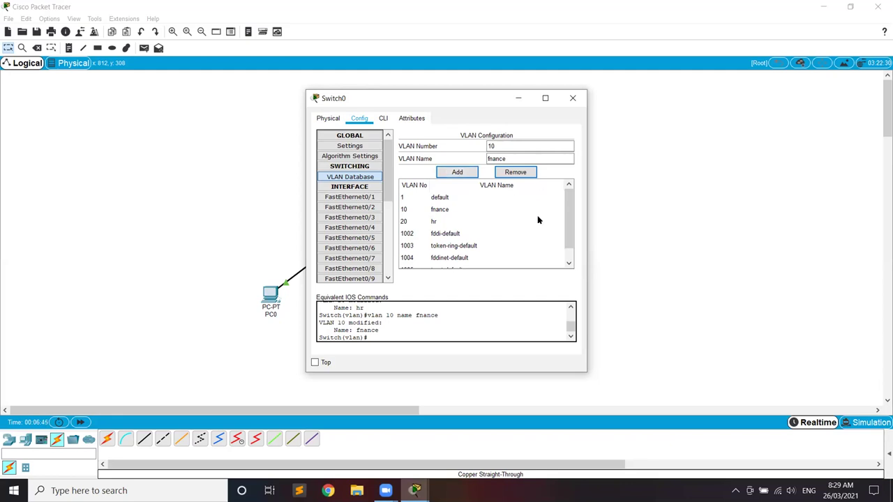
# Review Switch0's VLAN list and the equivalent IOS commands for creating the VLANs, and close the switch window.
pyautogui.scroll(-1, 443, 215)
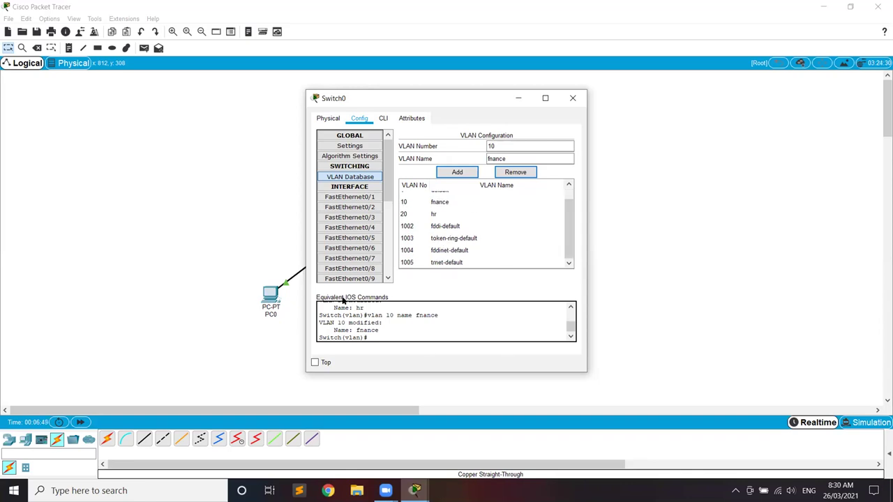
pyautogui.scroll(15, 365, 318)
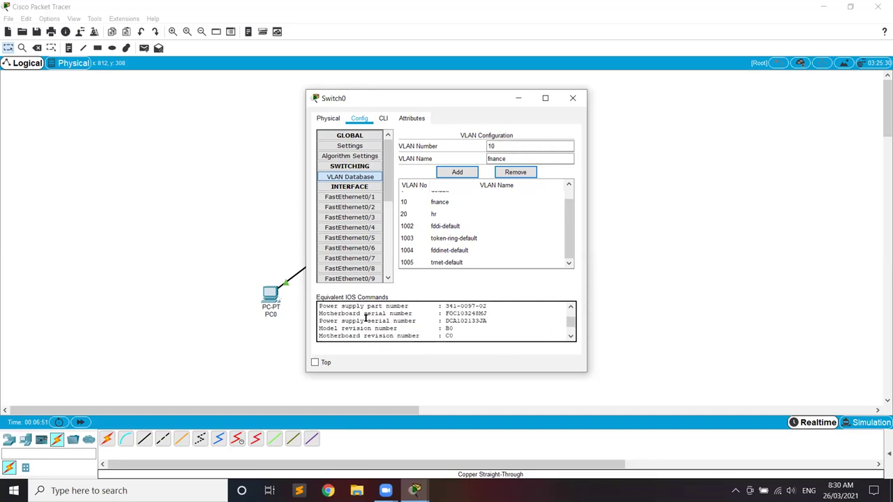
pyautogui.scroll(5, 365, 318)
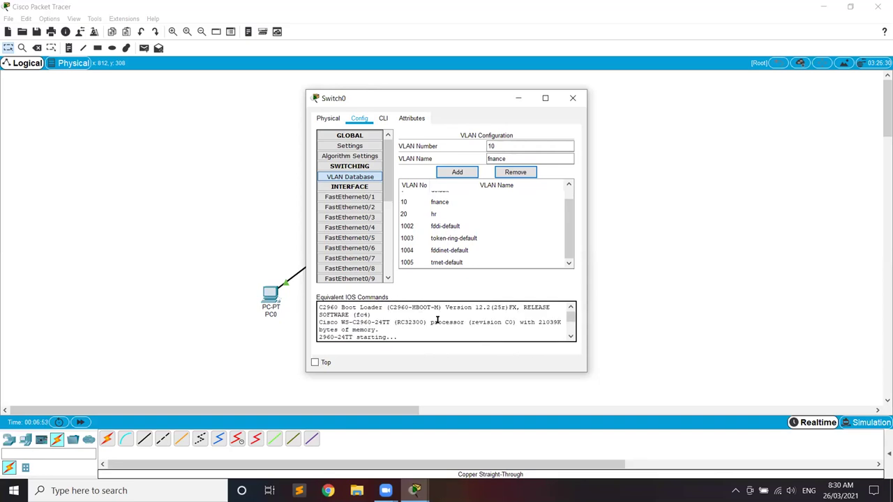
pyautogui.moveTo(570, 314); pyautogui.dragTo(570, 325)
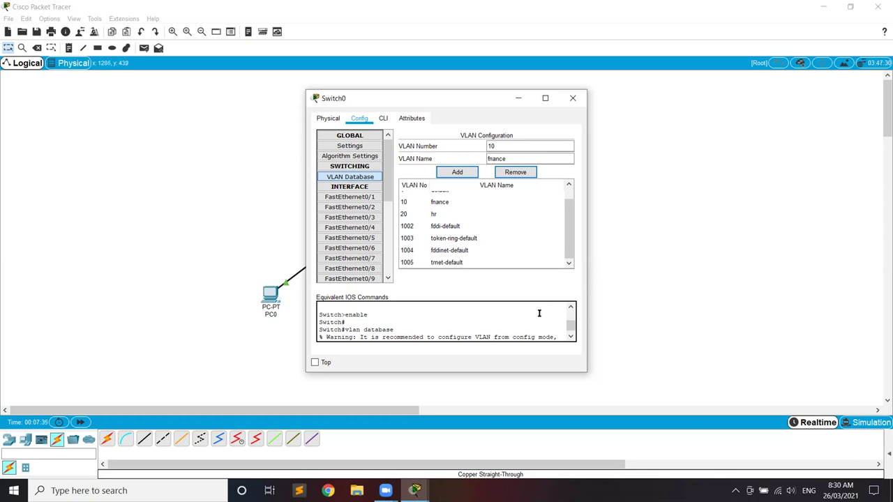
pyautogui.scroll(-3, 538, 313)
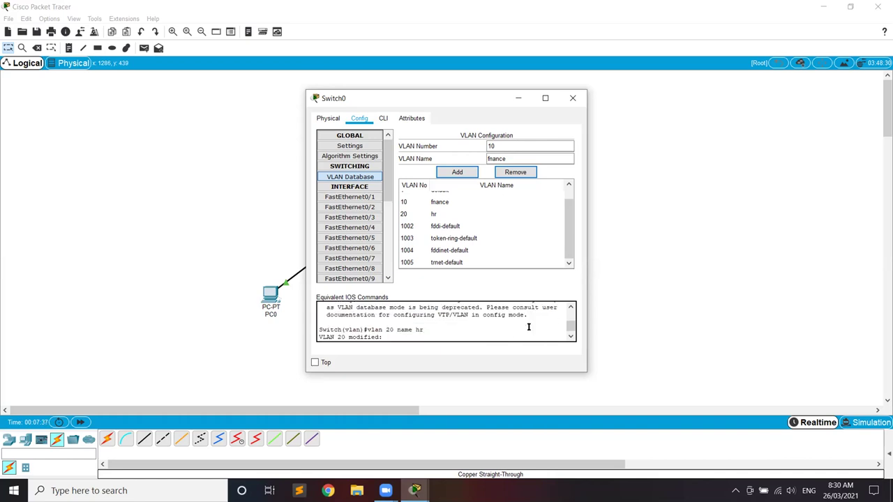
pyautogui.scroll(-2, 529, 327)
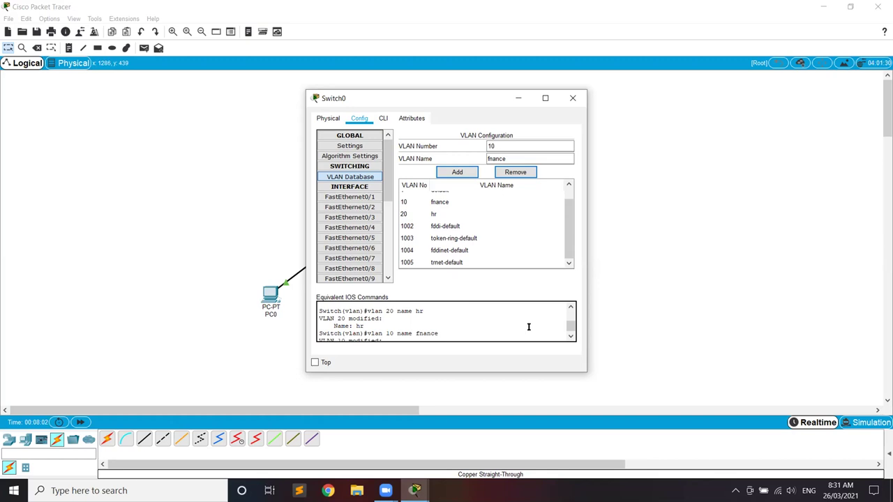
pyautogui.click(574, 100)
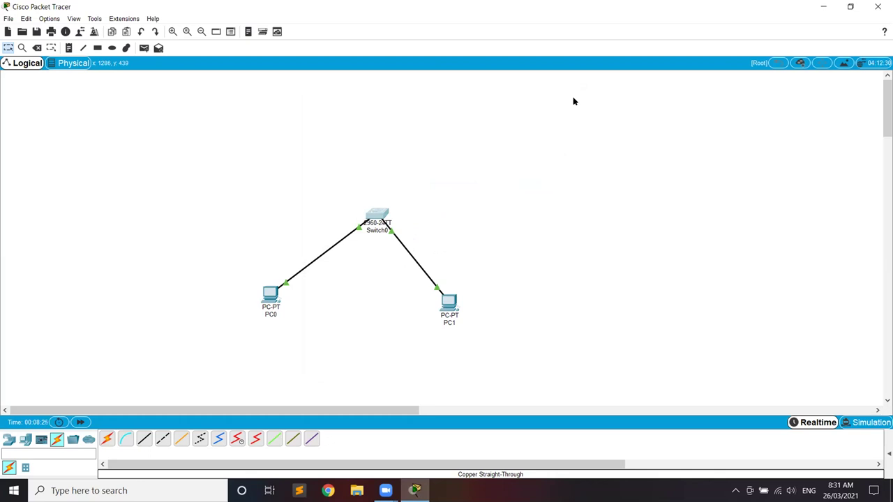
# Give PC0's FastEthernet0 interface the static IP address 192.168.1.1 with subnet mask 255.255.255.0.
pyautogui.click(272, 289)
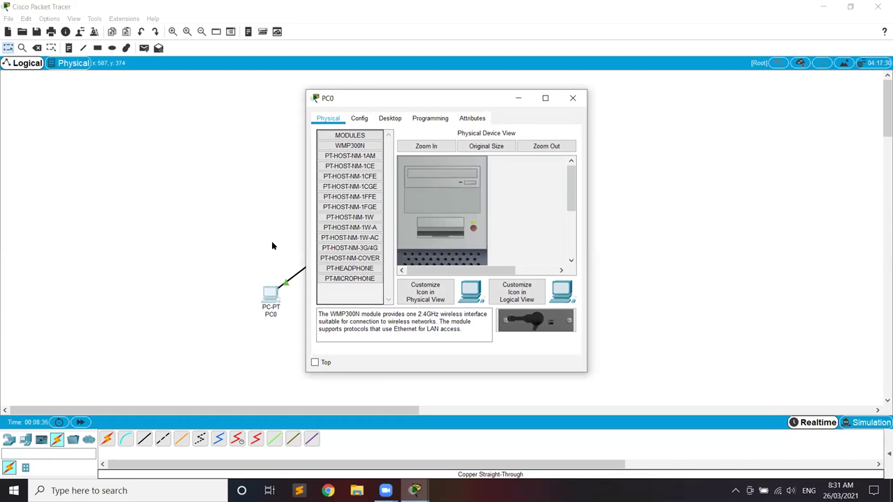
pyautogui.click(363, 122)
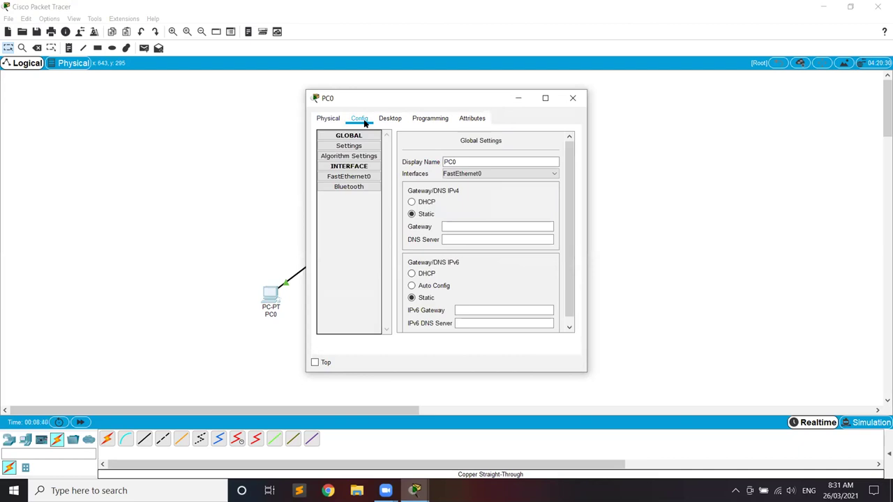
pyautogui.click(343, 179)
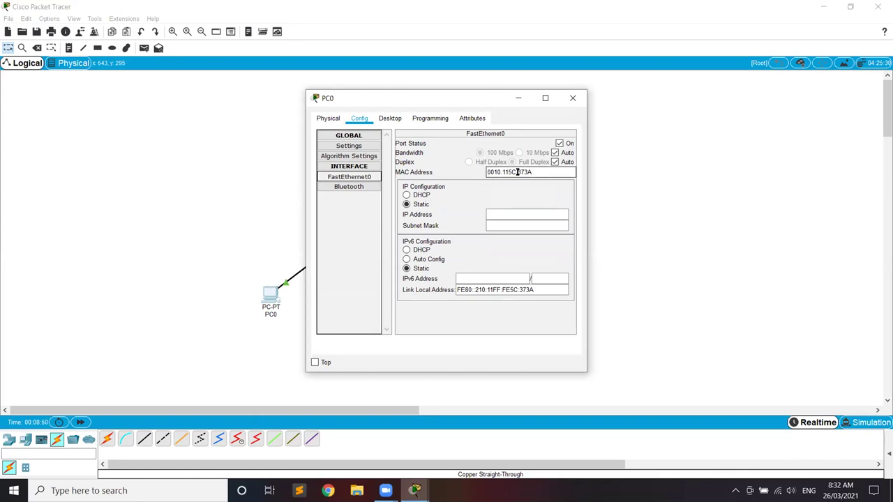
pyautogui.click(510, 211)
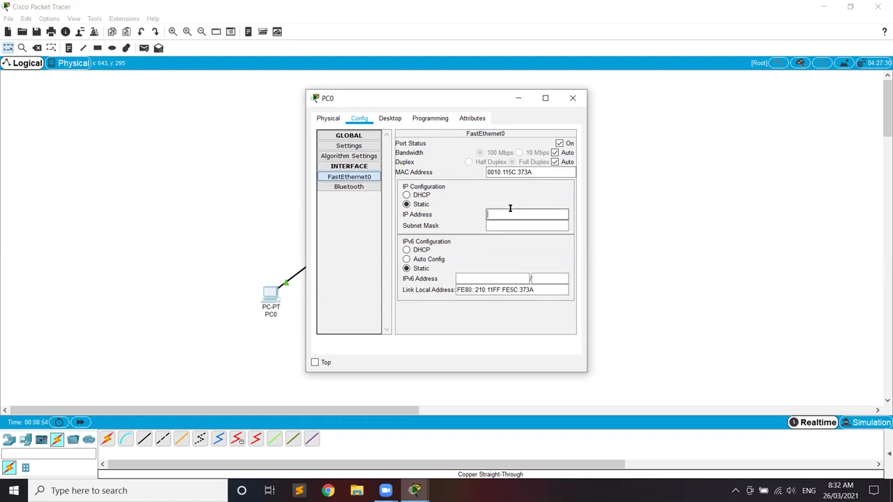
pyautogui.write('192.168.1.0')
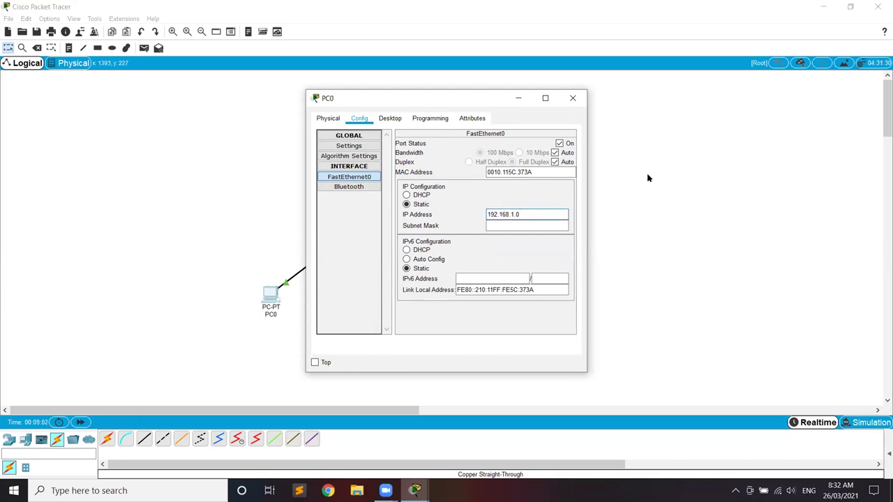
pyautogui.press('BackSpace')
pyautogui.write('1')
pyautogui.press('Tab')
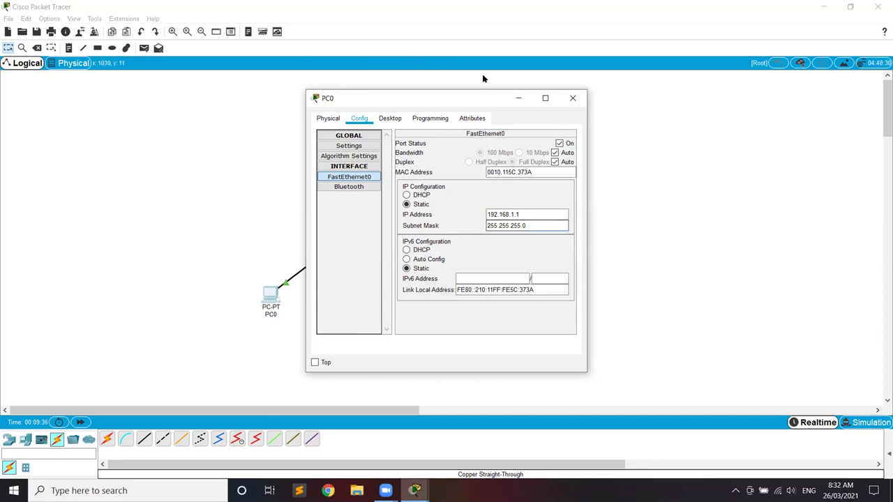
# Look over PC0's desktop applications and global settings, and close its window.
pyautogui.click(383, 121)
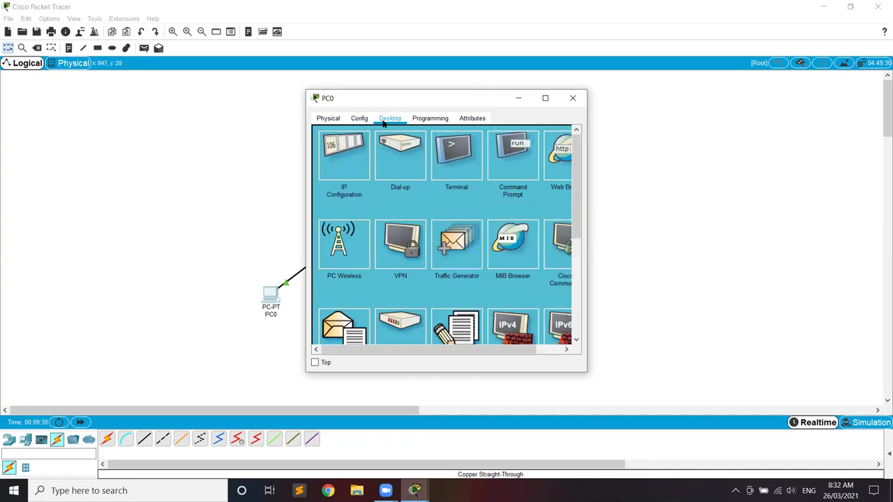
pyautogui.click(361, 120)
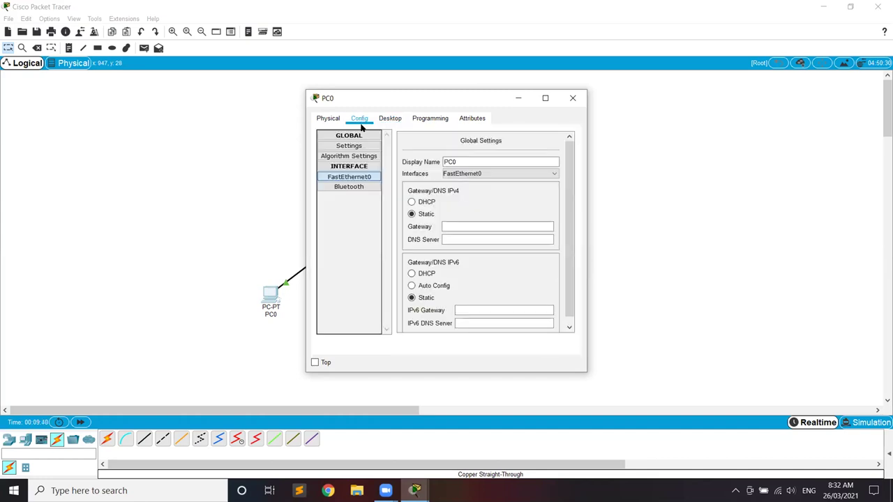
pyautogui.click(354, 147)
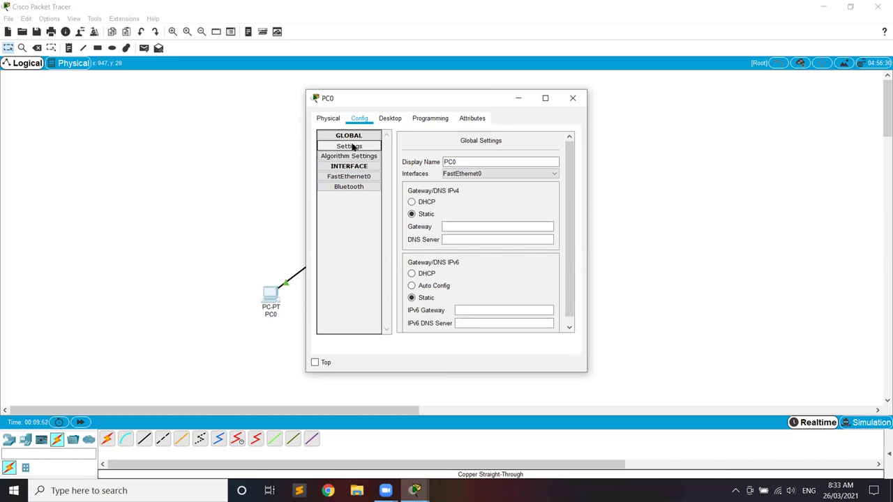
pyautogui.click(390, 119)
pyautogui.click(573, 98)
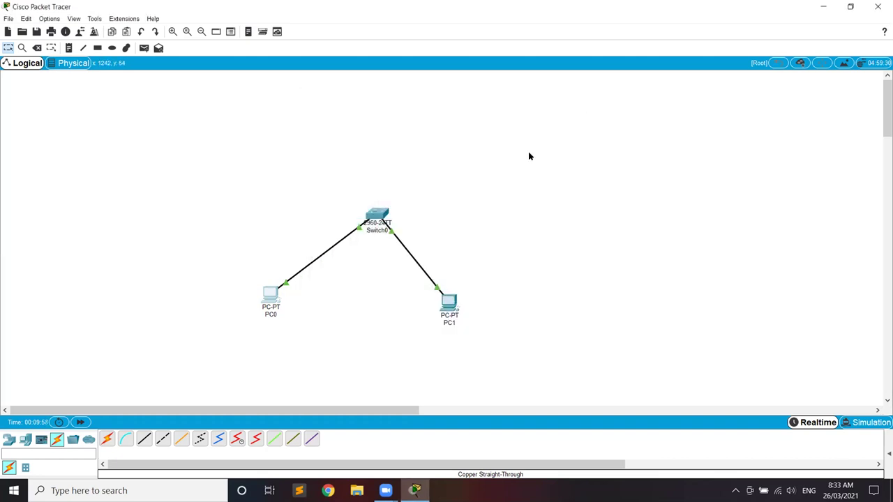
# Give PC1's FastEthernet0 interface the static IP address 192.168.2.1 with subnet mask 255.255.255.0, and close its window.
pyautogui.click(449, 298)
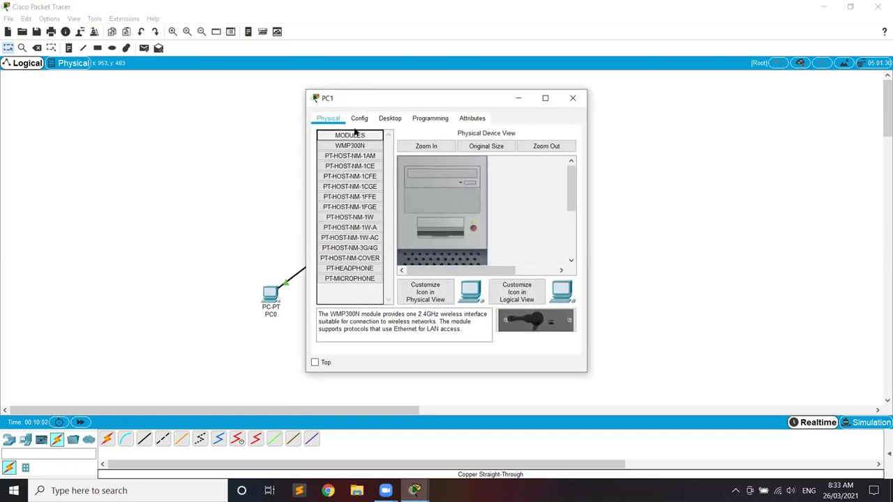
pyautogui.click(357, 120)
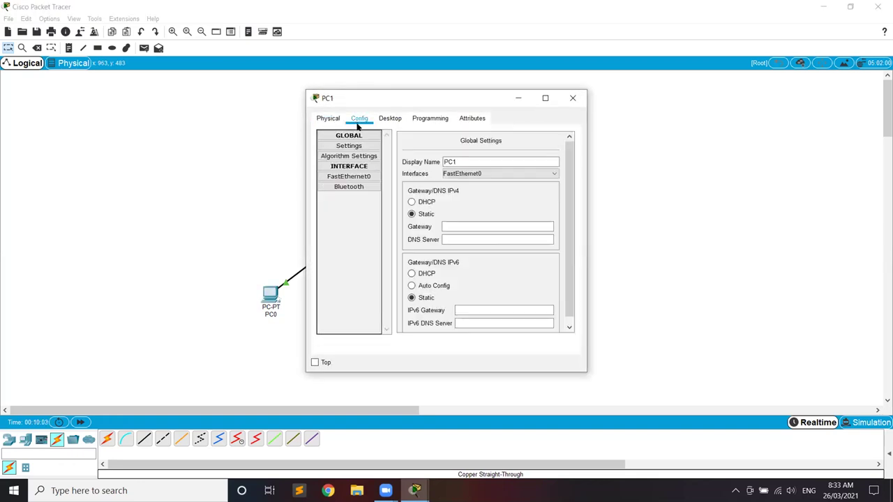
pyautogui.click(361, 176)
pyautogui.click(524, 213)
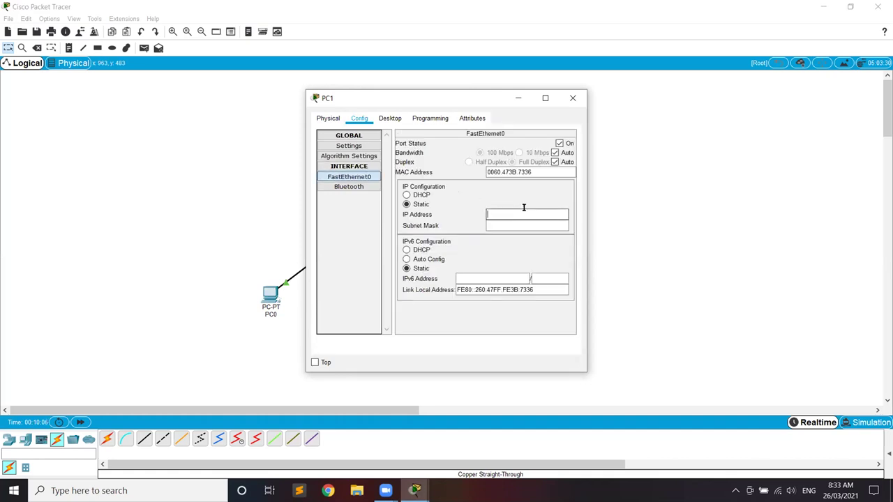
pyautogui.write('192.168.2.1')
pyautogui.click(544, 228)
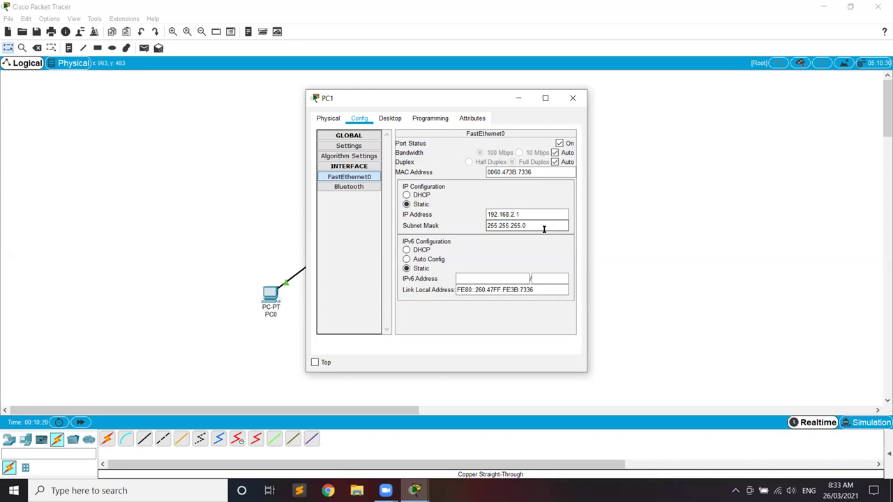
pyautogui.click(573, 97)
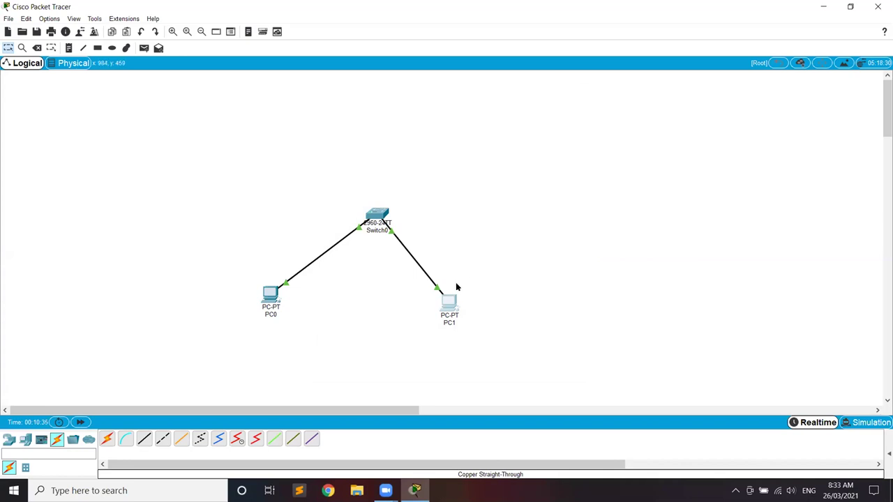
# Check which Switch0 port connects to PC0 and assign that port, FastEthernet0/1, to access VLAN 20 (hr).
pyautogui.moveTo(380, 215)
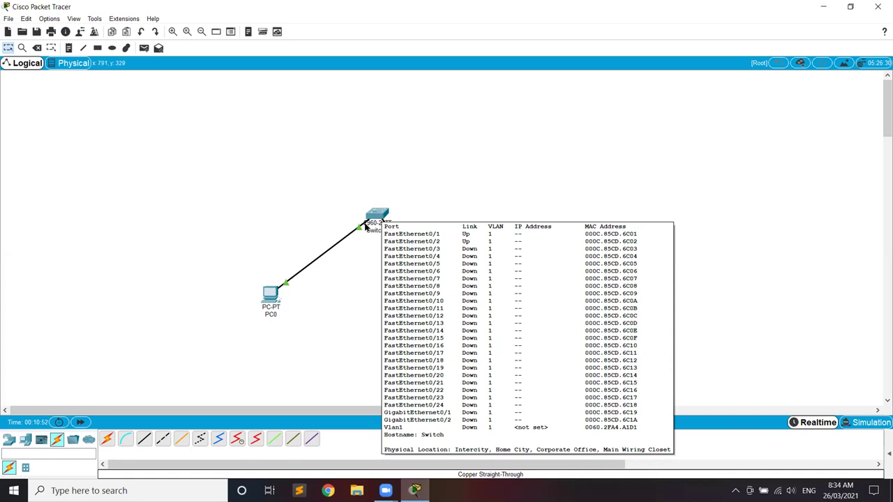
pyautogui.moveTo(358, 231)
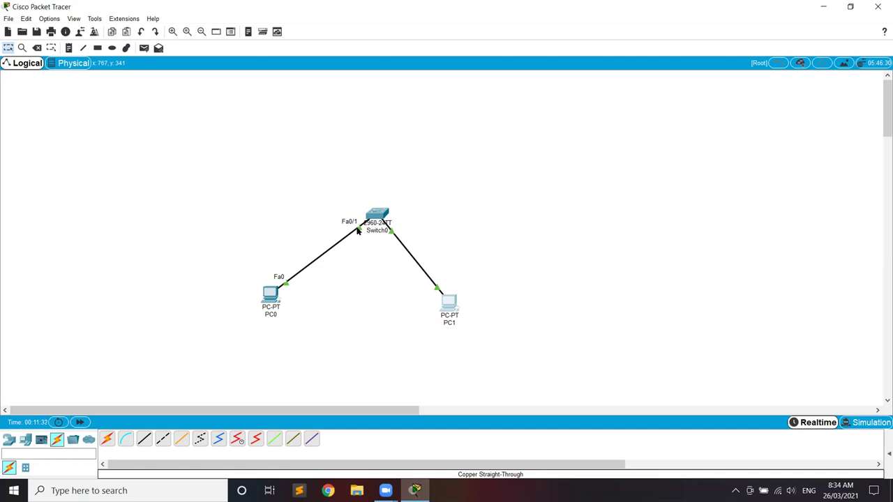
pyautogui.click(375, 215)
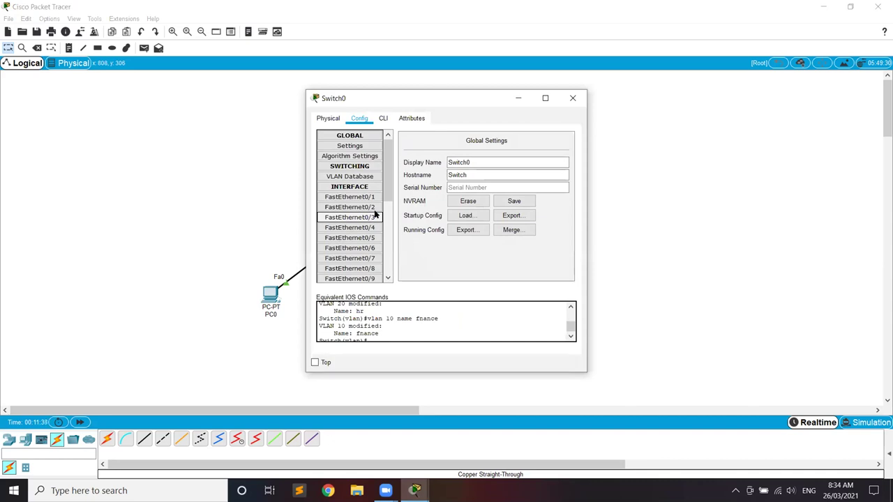
pyautogui.click(365, 206)
pyautogui.click(360, 198)
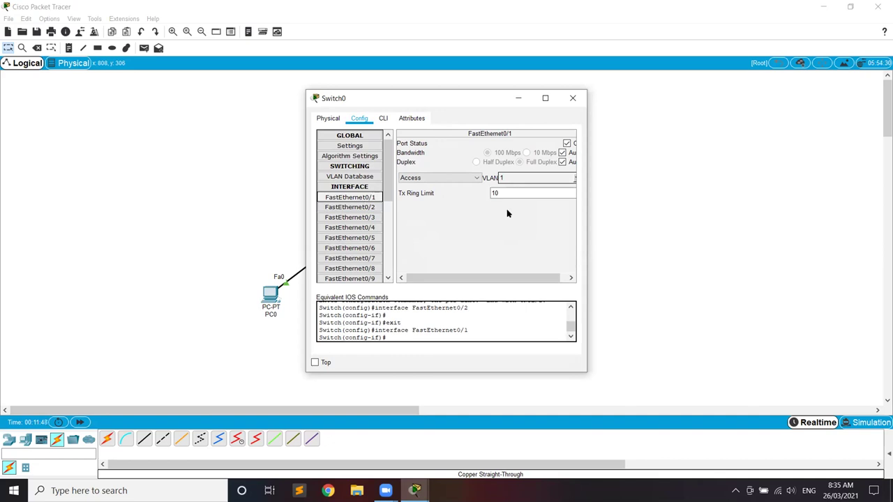
pyautogui.click(514, 182)
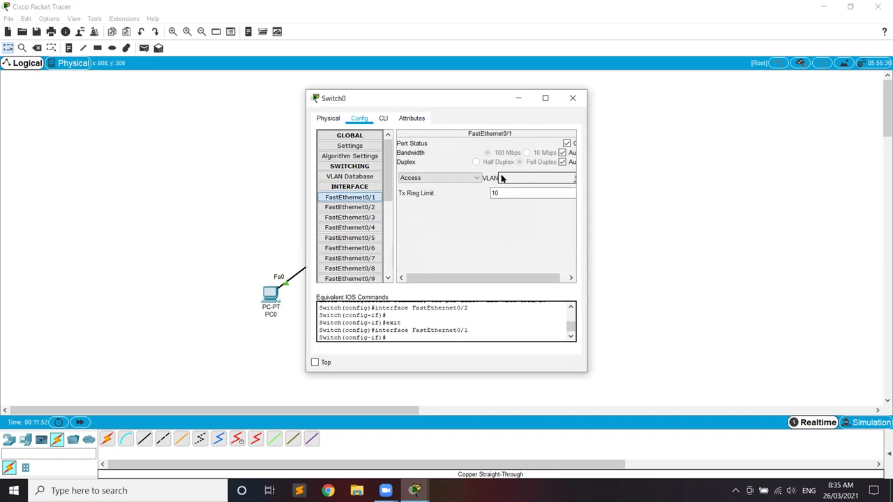
pyautogui.click(573, 181)
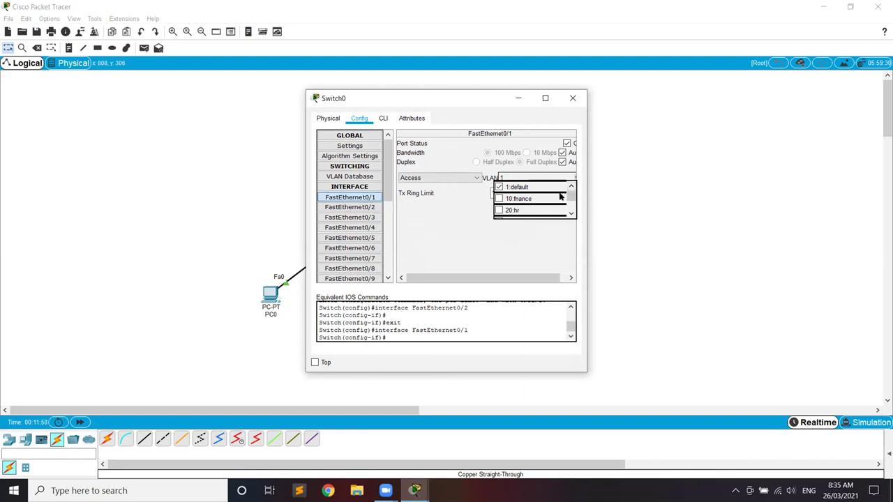
pyautogui.click(500, 210)
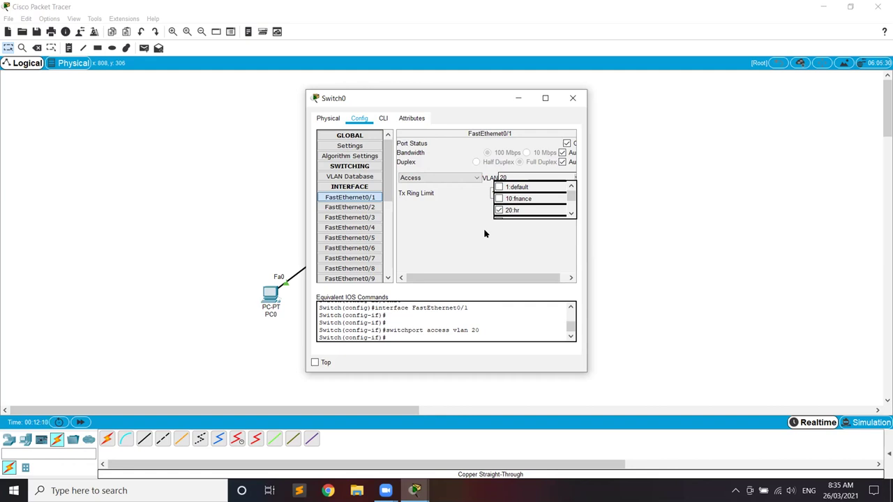
pyautogui.click(485, 234)
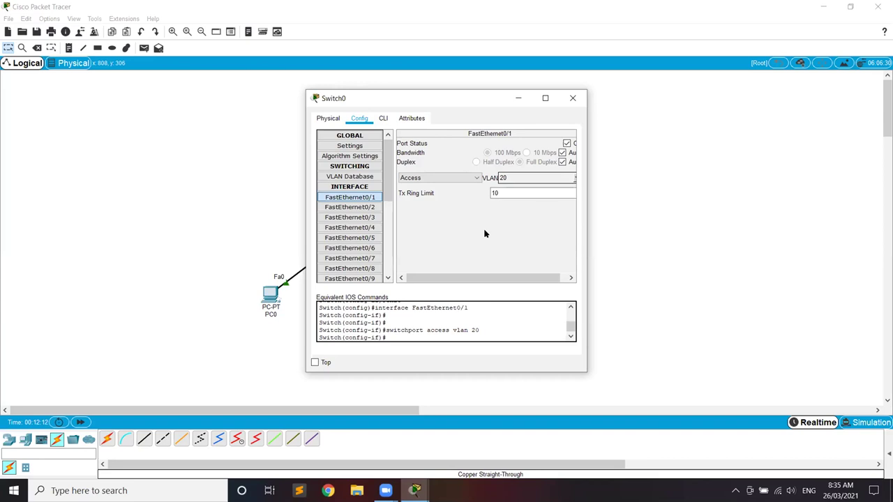
pyautogui.click(573, 99)
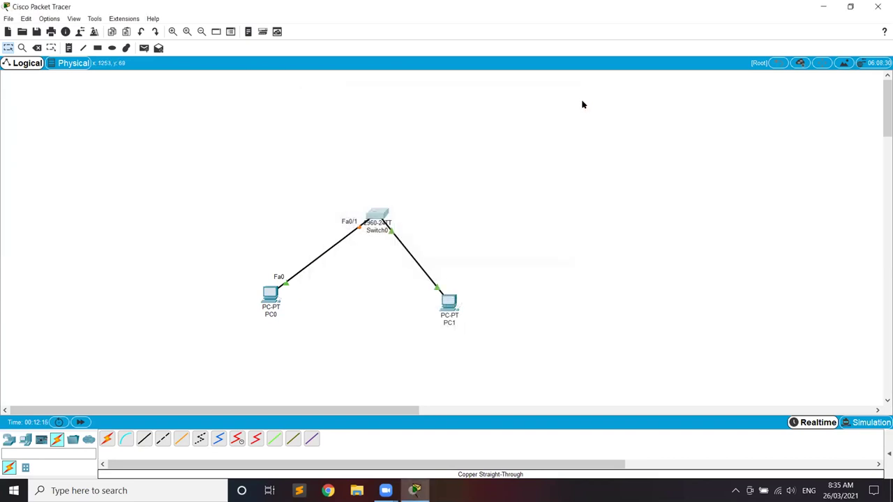
# Assign Switch0's FastEthernet0/2 port to access VLAN 10 (fnance) and close the switch window.
pyautogui.click(450, 300)
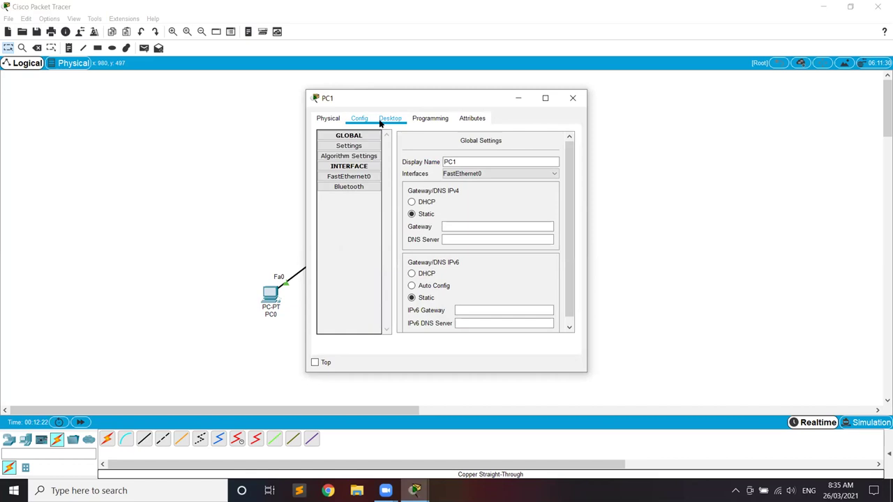
pyautogui.click(573, 98)
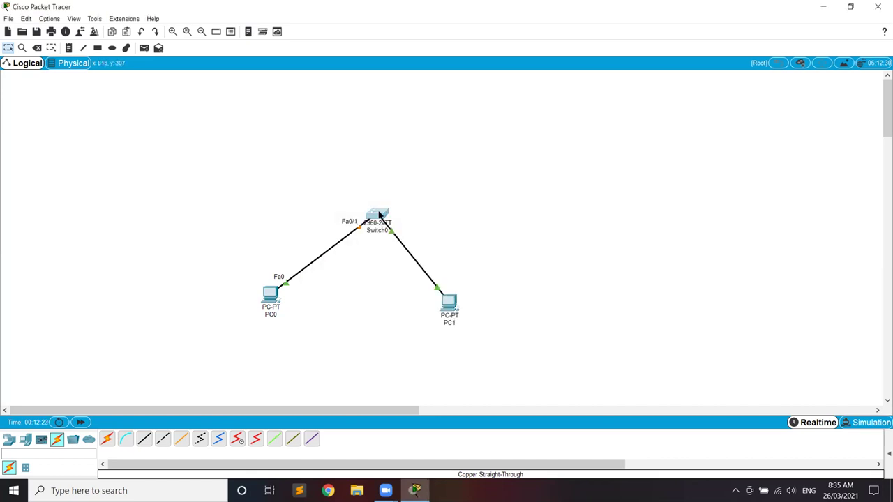
pyautogui.click(379, 215)
pyautogui.click(369, 208)
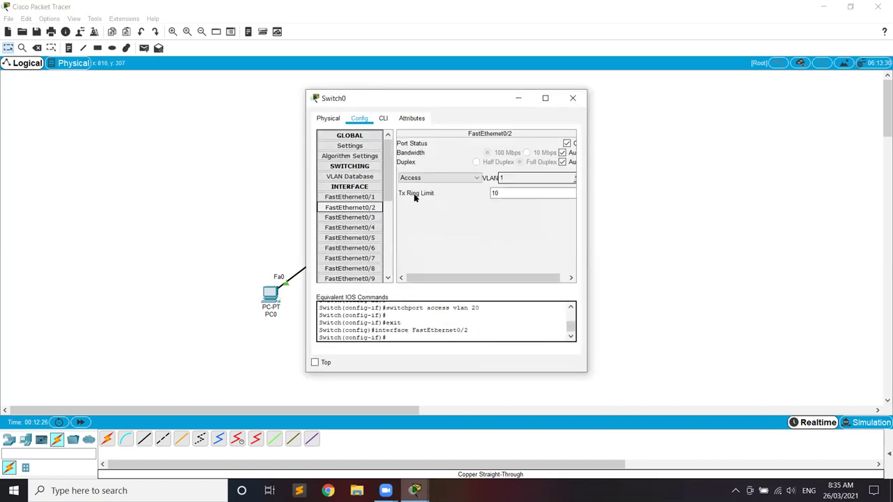
pyautogui.click(575, 181)
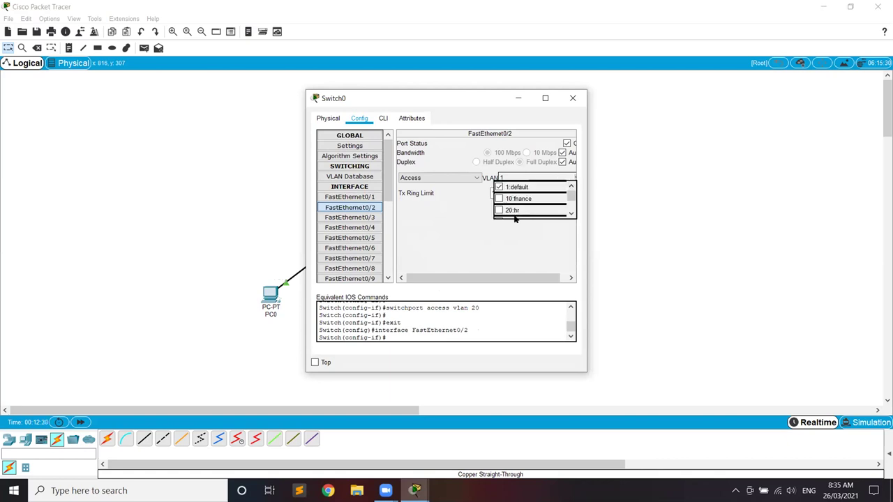
pyautogui.click(500, 202)
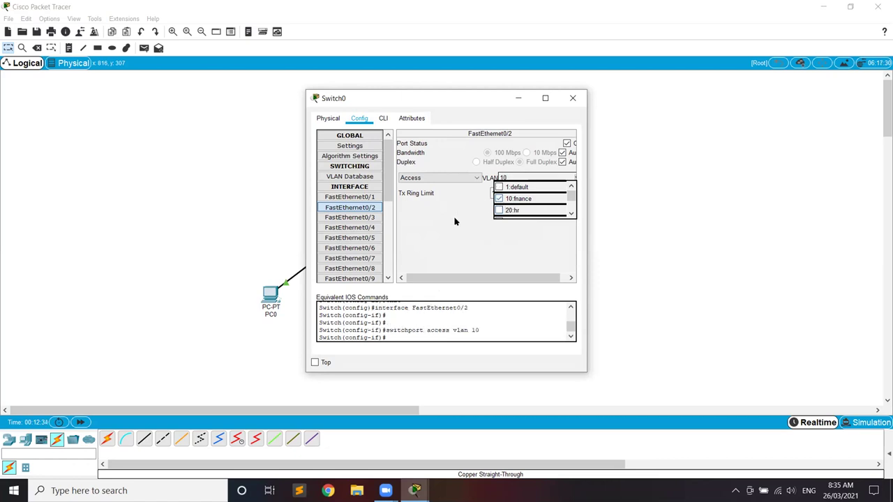
pyautogui.click(454, 221)
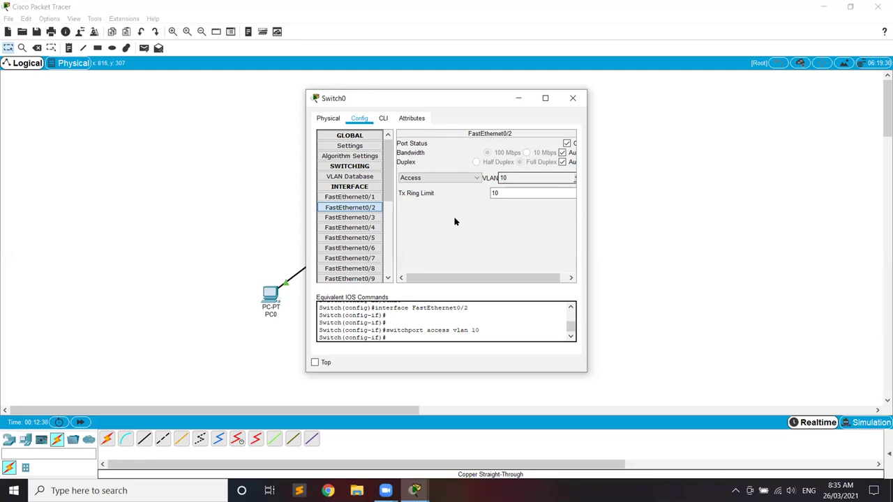
pyautogui.click(573, 100)
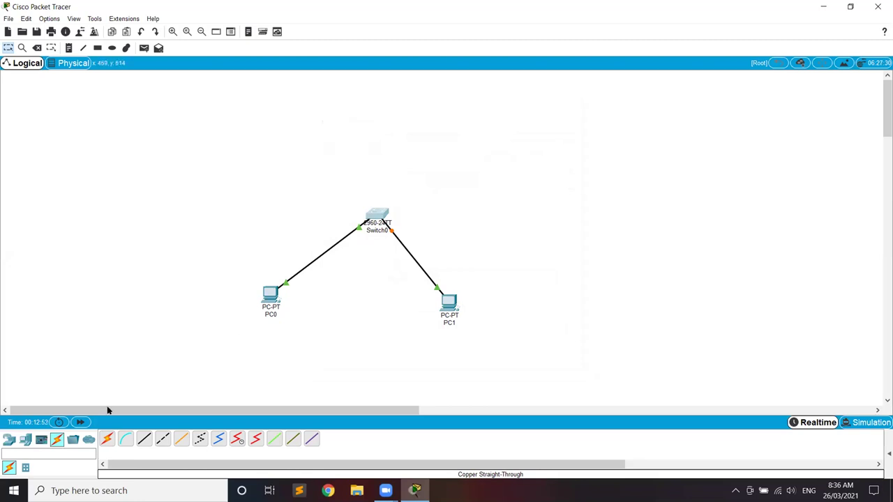
# Add two more PCs to the workspace, one on each side above Switch0.
pyautogui.moveTo(30, 438); pyautogui.dragTo(277, 165)
pyautogui.moveTo(29, 440); pyautogui.dragTo(469, 169)
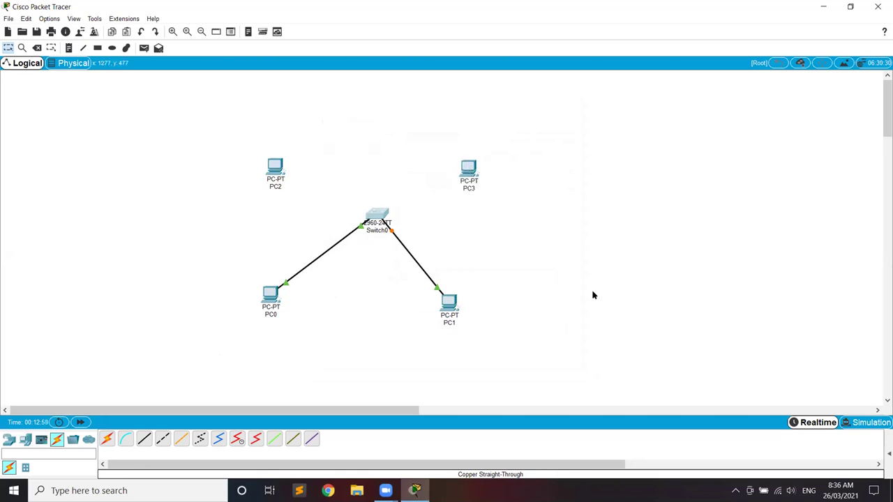
# Connect PC2's FastEthernet0 port to Switch0's FastEthernet0/3 port with a copper straight-through cable.
pyautogui.click(148, 443)
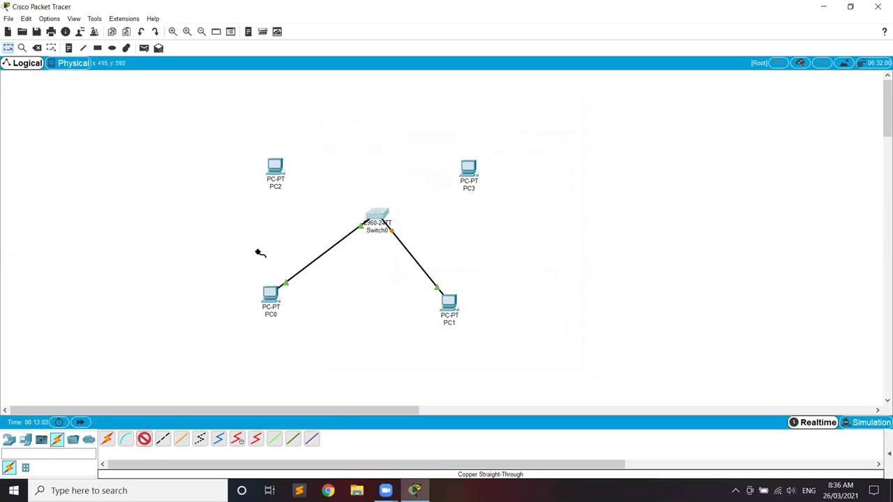
pyautogui.click(274, 168)
pyautogui.click(307, 207)
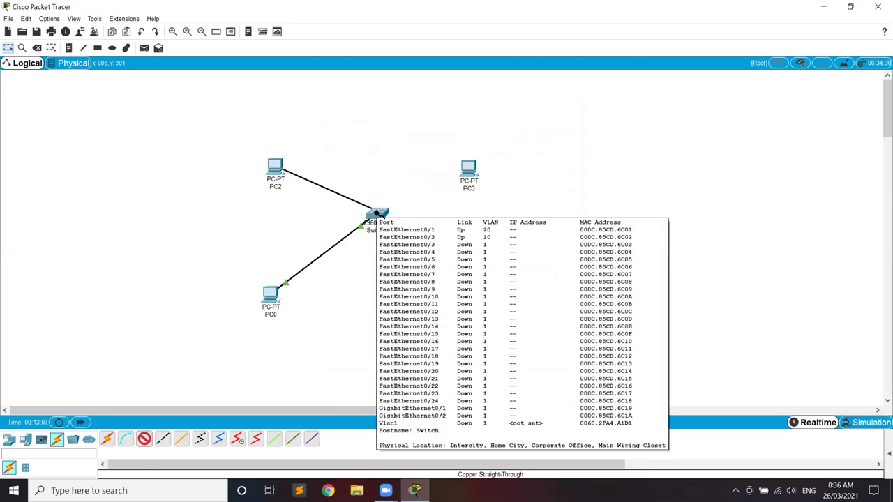
pyautogui.click(376, 212)
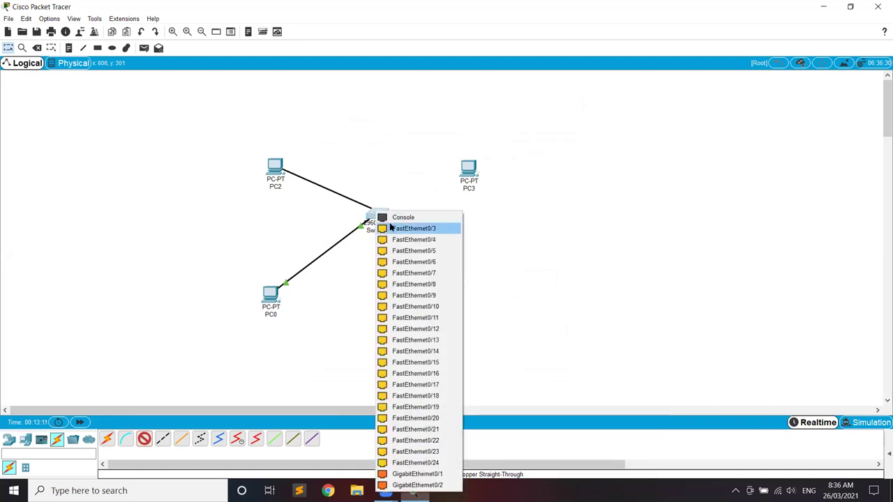
pyautogui.click(390, 229)
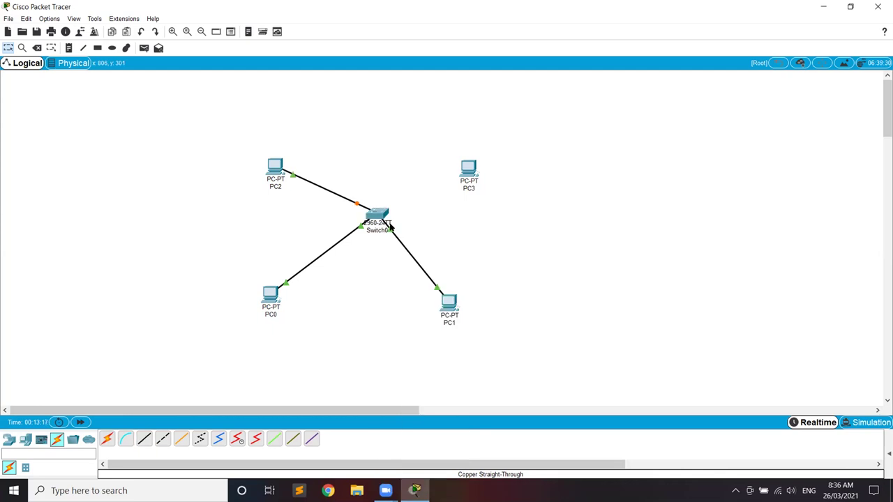
# Connect PC3's FastEthernet0 port to Switch0's FastEthernet0/4 port with a copper straight-through cable.
pyautogui.click(144, 439)
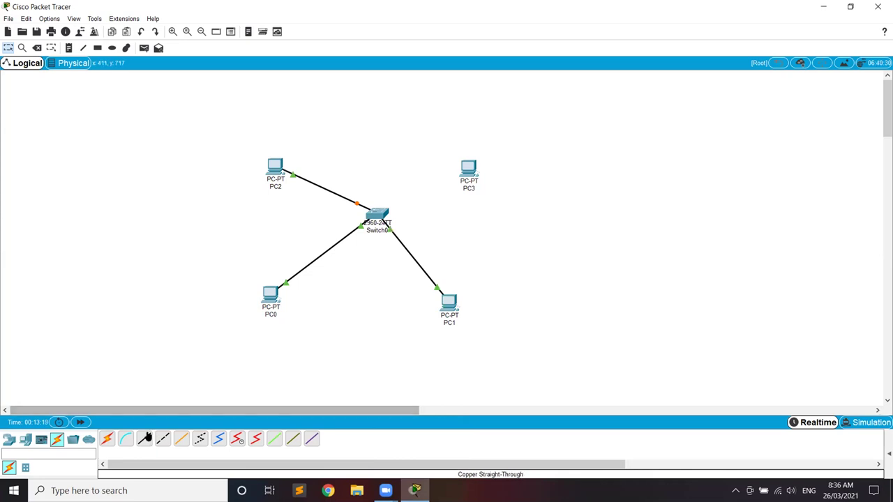
pyautogui.click(468, 172)
pyautogui.click(482, 208)
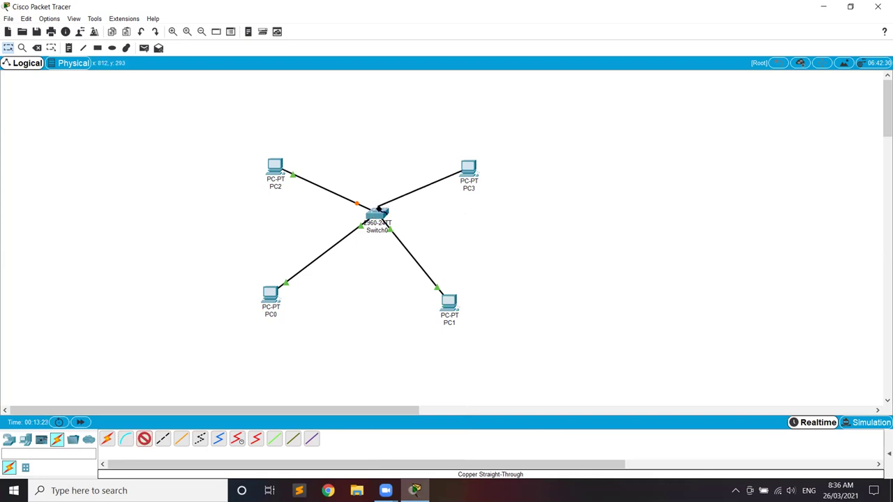
pyautogui.click(377, 208)
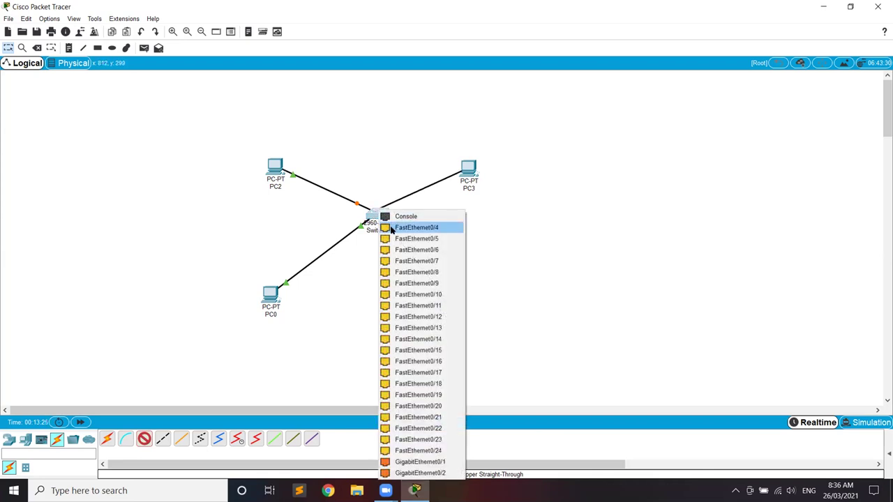
pyautogui.click(401, 226)
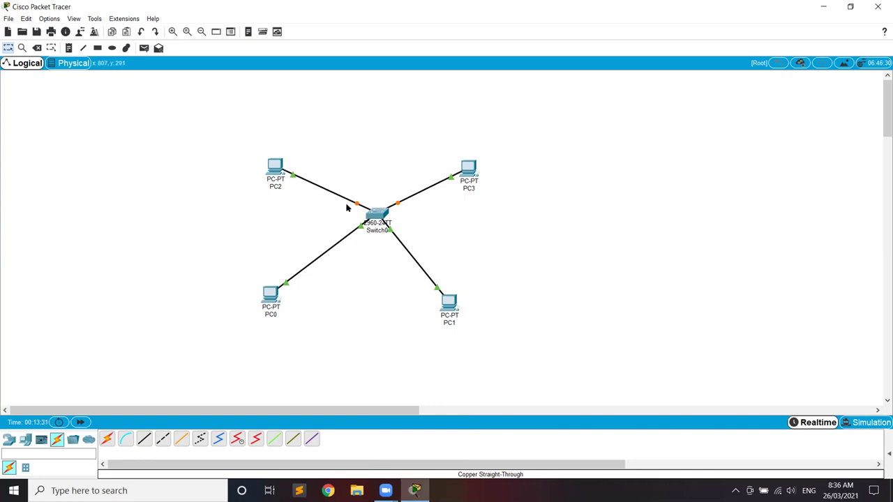
# Give PC2's FastEthernet0 interface the static IP address 192.168.1.2 with subnet mask 255.255.255.0, and close its window.
pyautogui.click(272, 166)
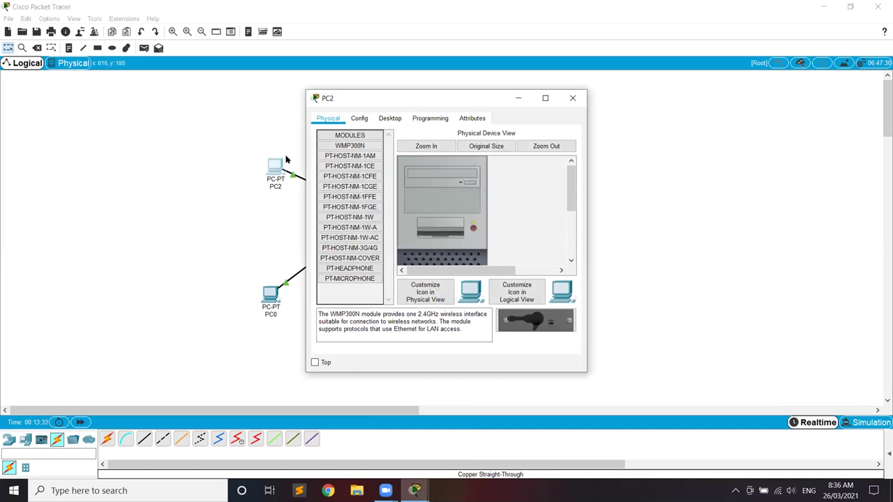
pyautogui.click(353, 118)
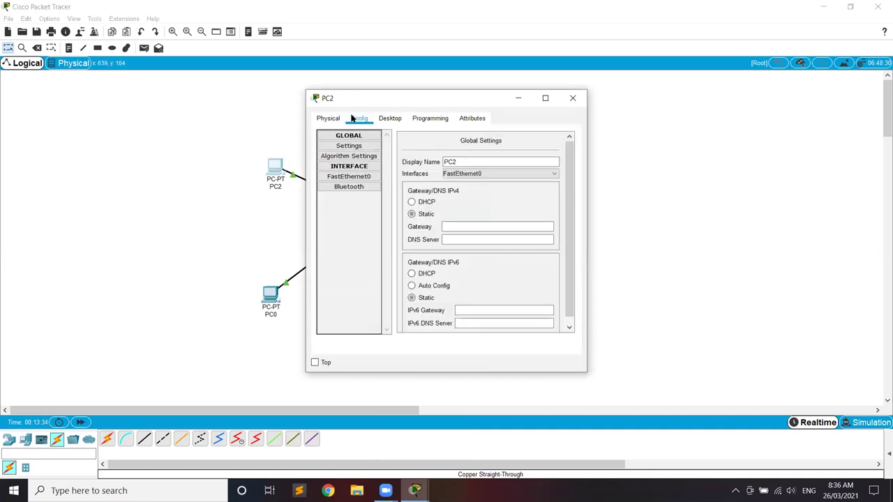
pyautogui.click(502, 228)
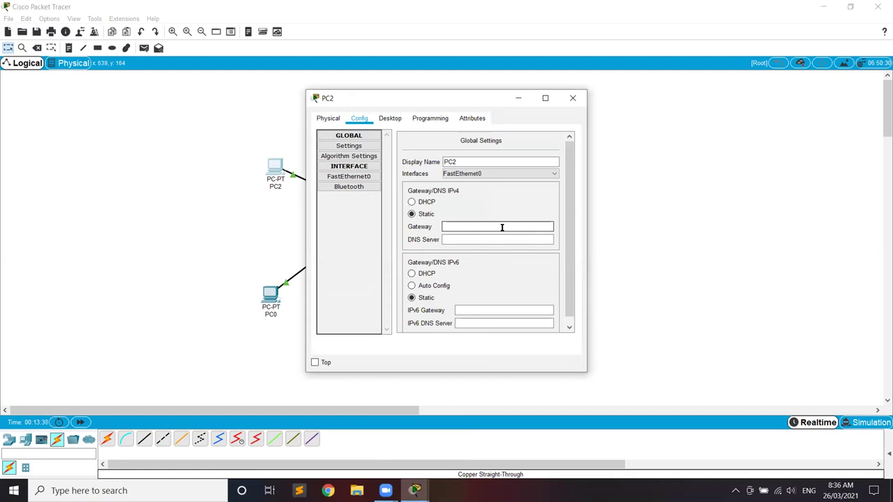
pyautogui.click(334, 170)
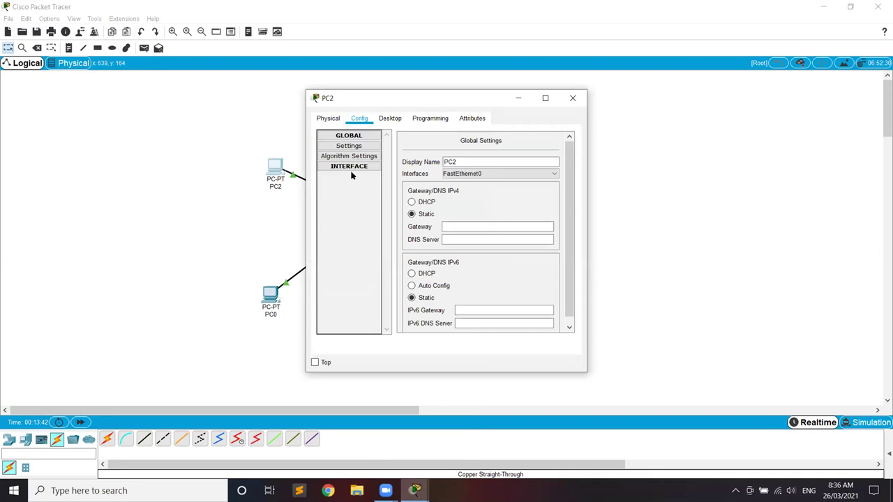
pyautogui.click(351, 170)
pyautogui.click(354, 178)
pyautogui.click(512, 215)
pyautogui.write('192')
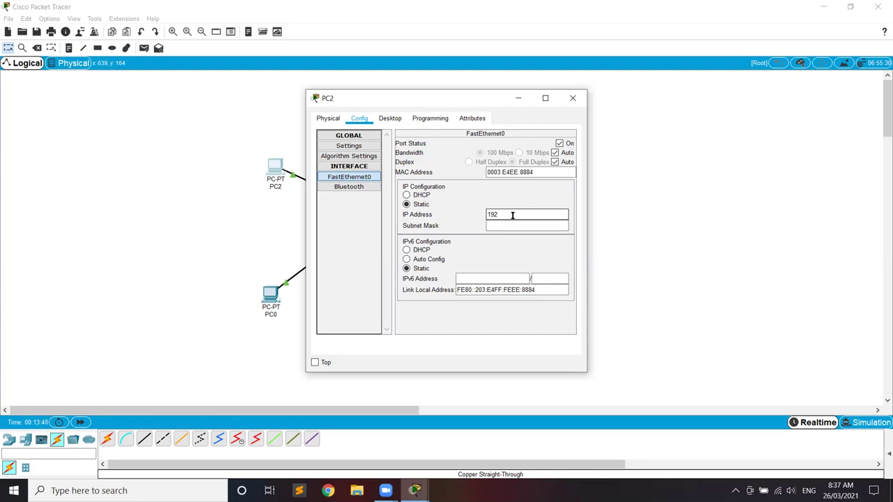
pyautogui.write('.168.2')
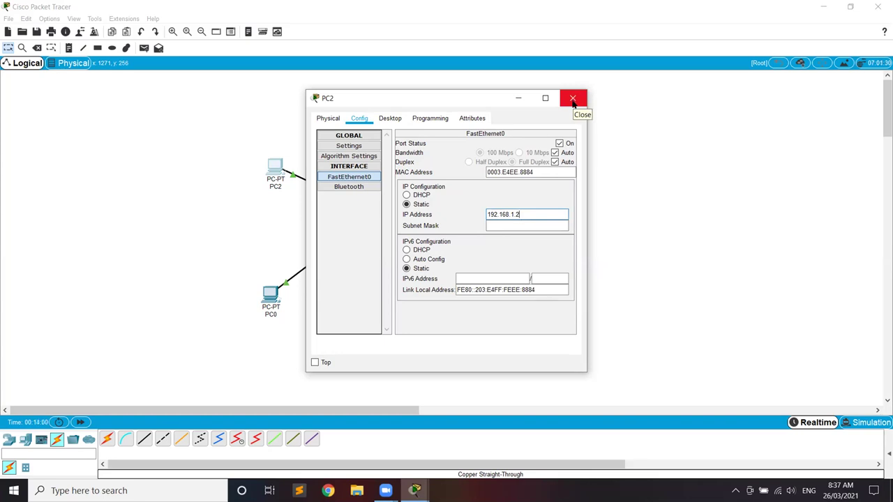
pyautogui.click(551, 222)
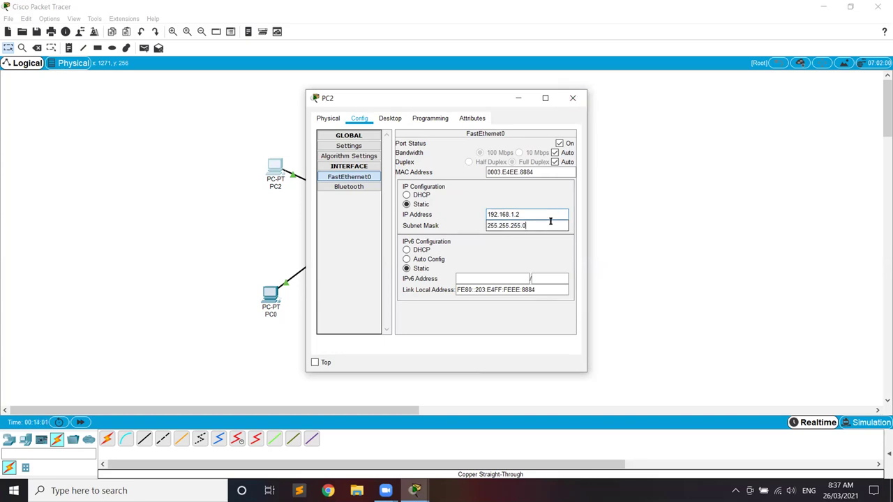
pyautogui.click(571, 100)
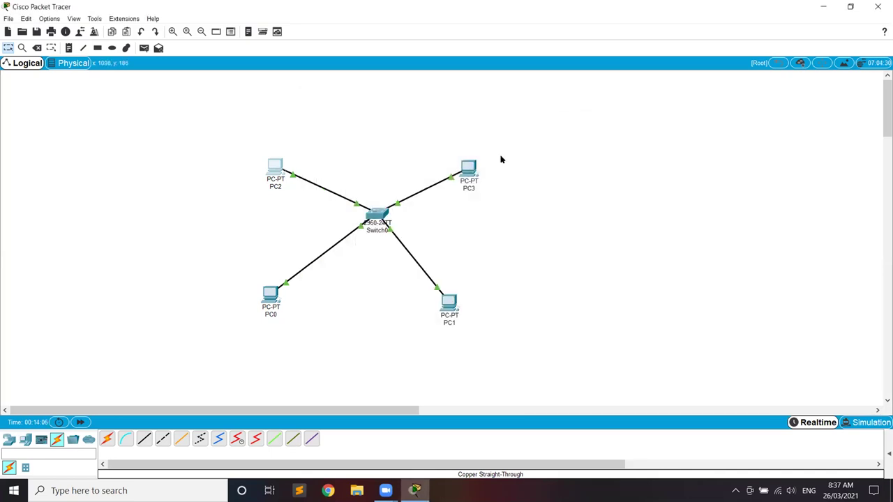
# Give PC3's FastEthernet0 interface the static IP address 192.168.2.2 with subnet mask 255.255.255.0, and close its window.
pyautogui.click(468, 168)
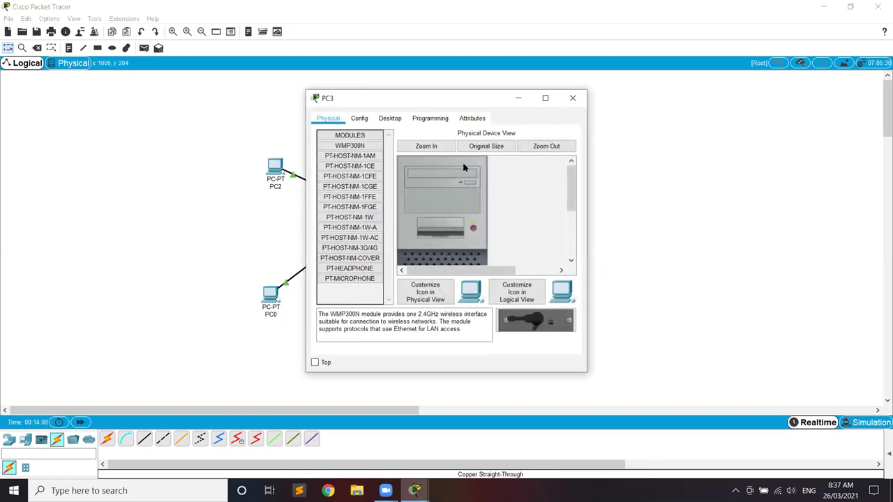
pyautogui.click(360, 117)
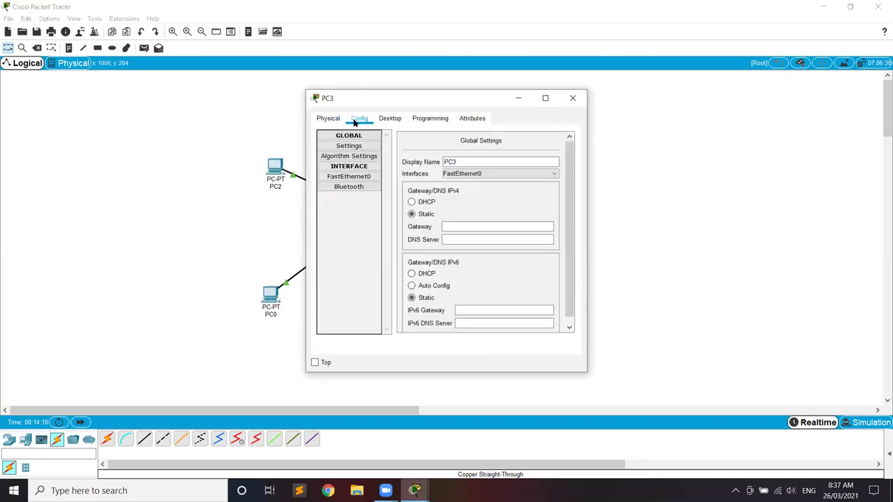
pyautogui.click(359, 177)
pyautogui.click(517, 214)
pyautogui.write('192.168.2.2')
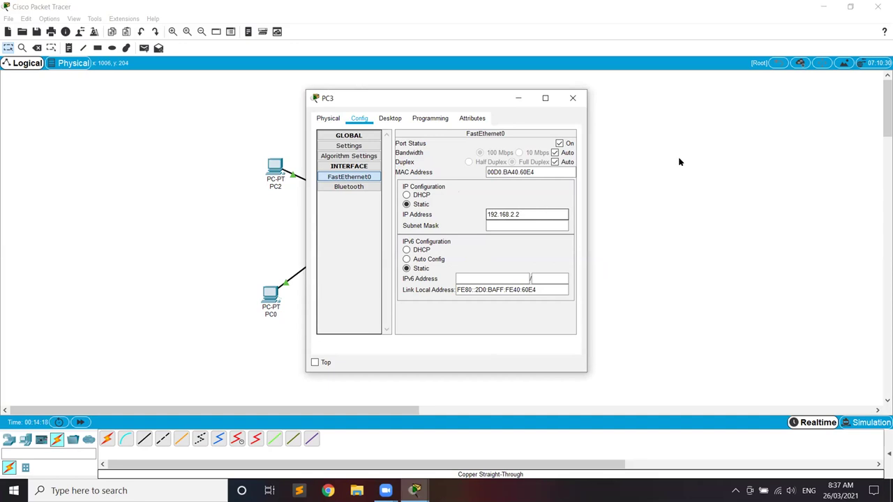
pyautogui.click(541, 221)
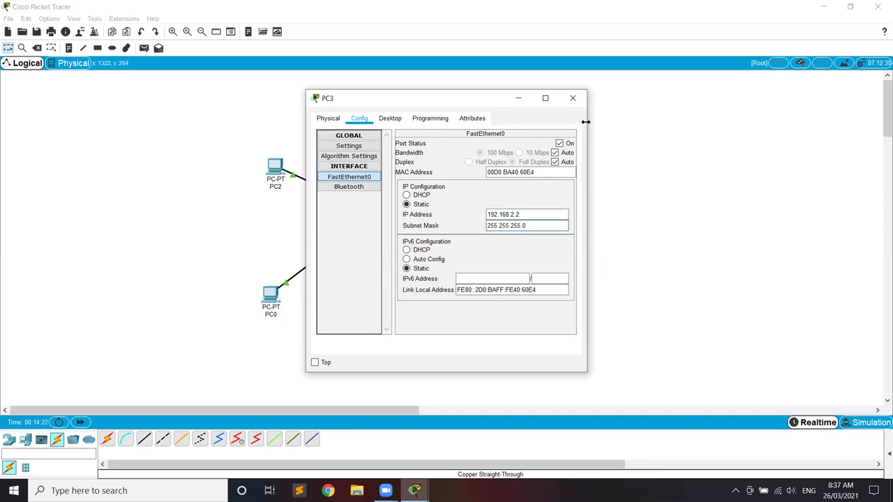
pyautogui.click(572, 102)
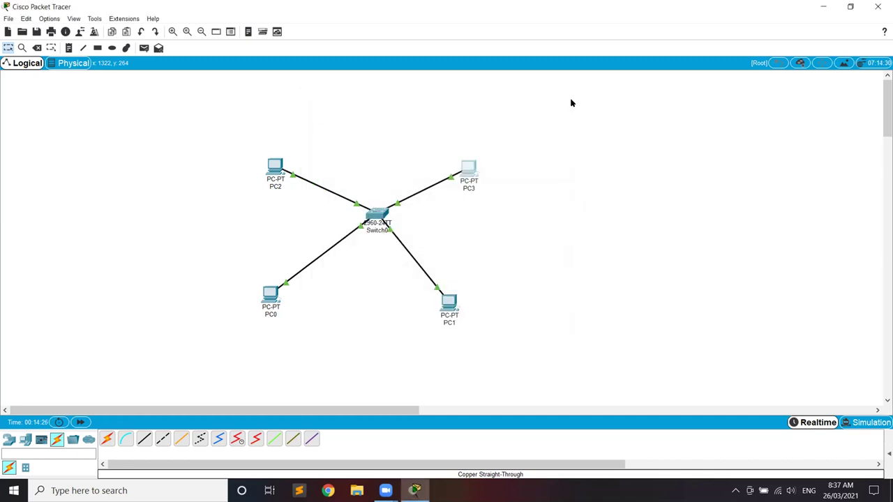
# Assign Switch0's FastEthernet0/3 port to access VLAN 20 (hr).
pyautogui.click(376, 213)
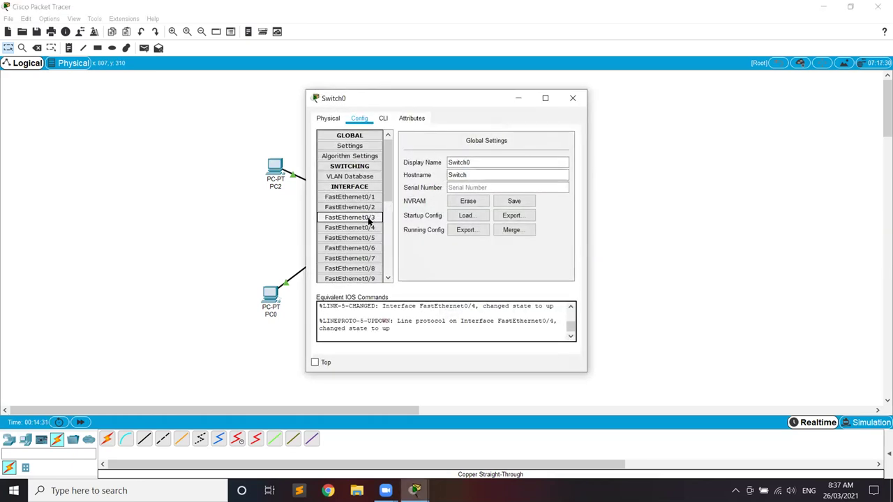
pyautogui.click(370, 220)
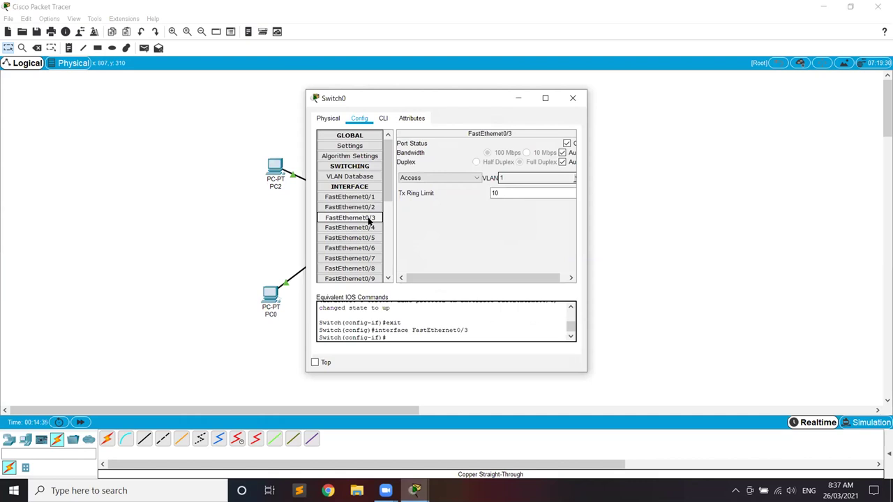
pyautogui.click(574, 181)
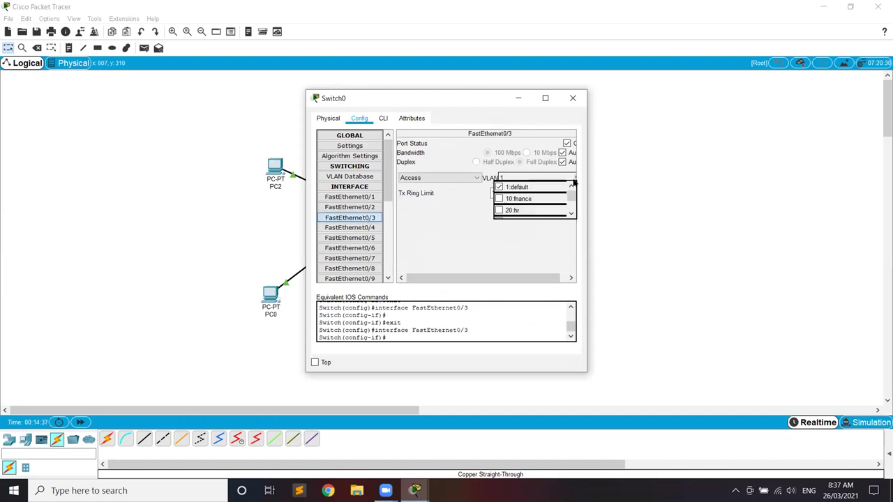
pyautogui.click(499, 211)
pyautogui.click(488, 235)
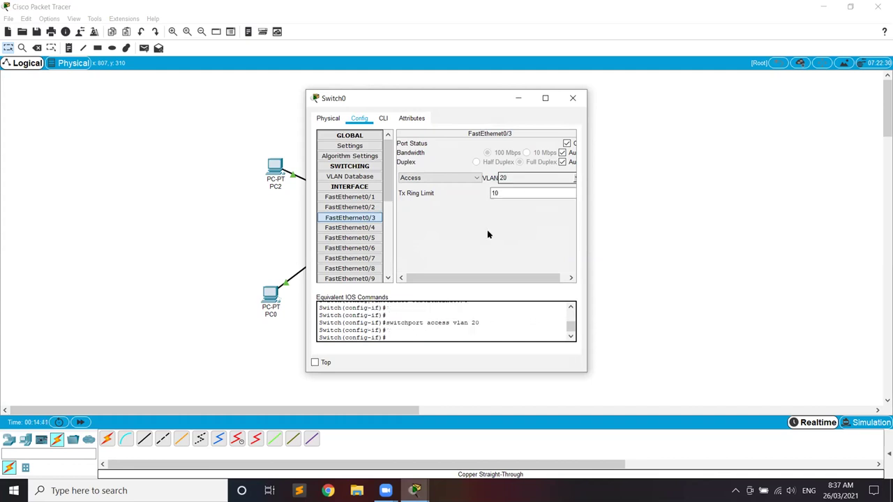
# Assign Switch0's FastEthernet0/4 port to access VLAN 10 (fnance) and close the switch window.
pyautogui.click(344, 229)
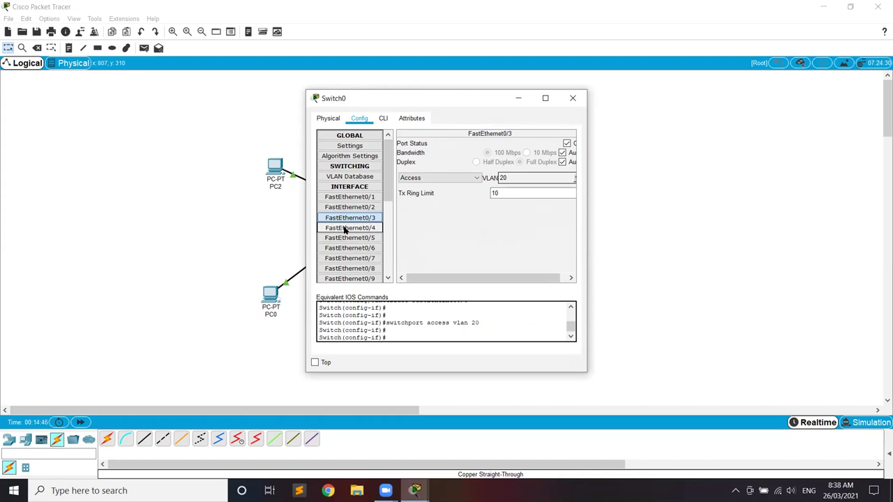
pyautogui.click(574, 182)
pyautogui.click(500, 200)
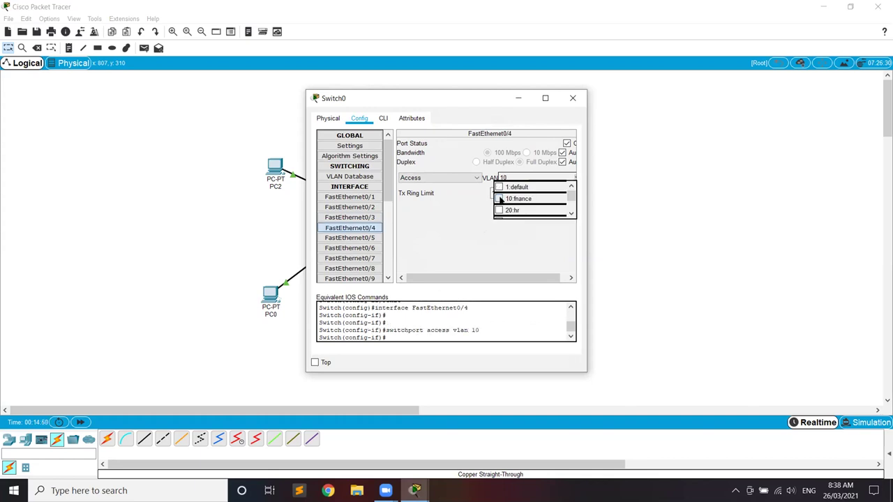
pyautogui.click(467, 241)
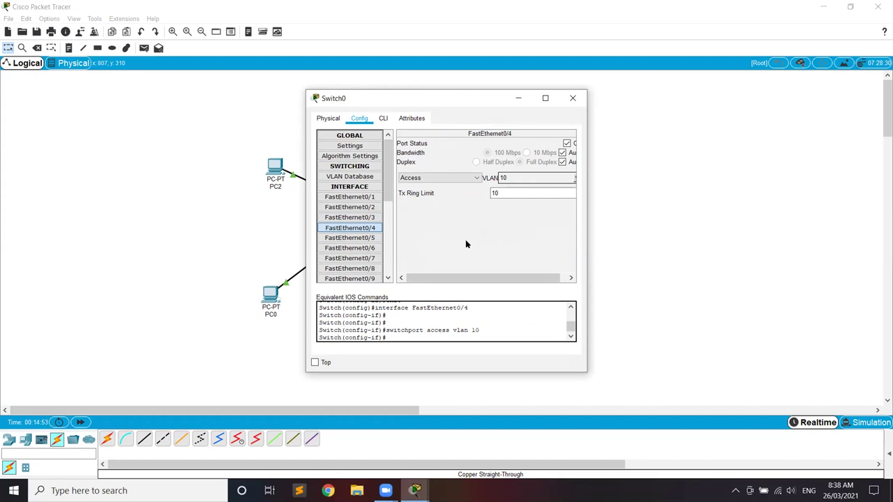
pyautogui.click(575, 179)
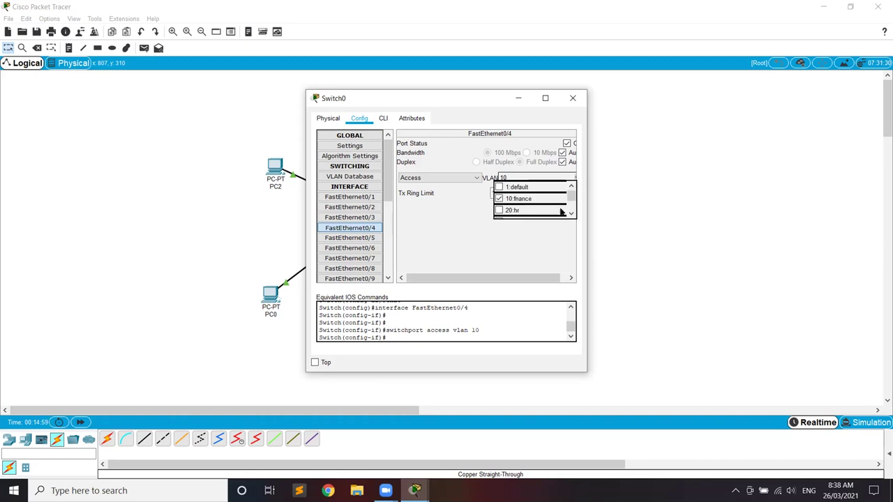
pyautogui.click(546, 245)
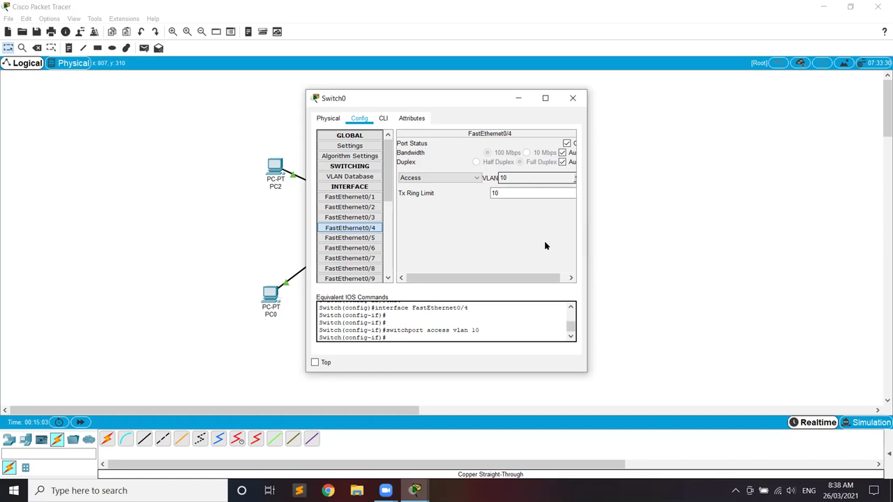
pyautogui.click(573, 97)
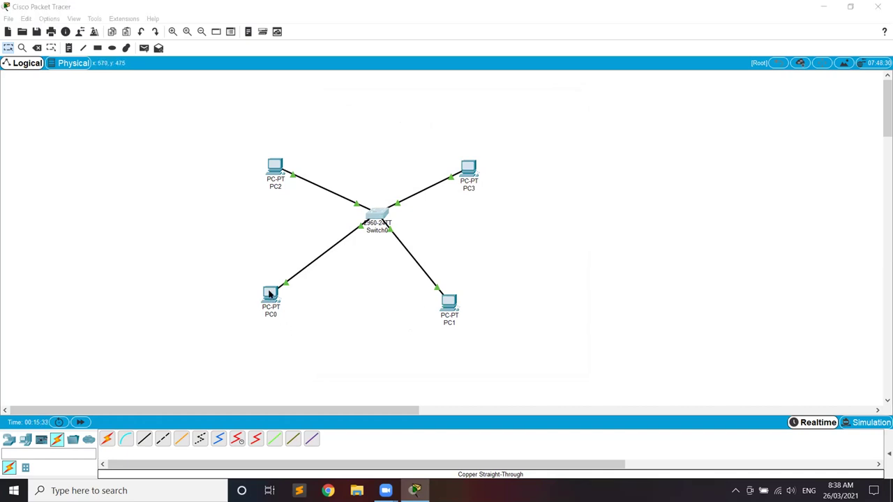
# Ping 192.168.1.2 from PC0's Command Prompt to test the connection to PC2, and close the prompt.
pyautogui.click(269, 295)
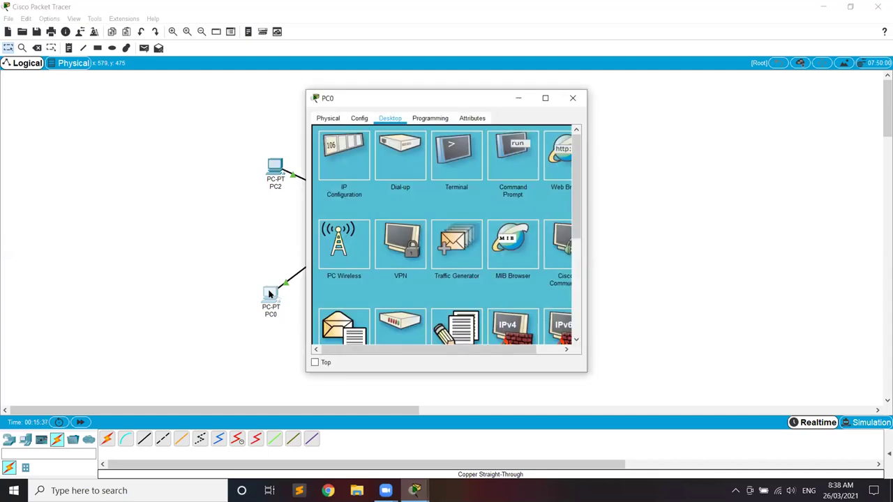
pyautogui.click(510, 142)
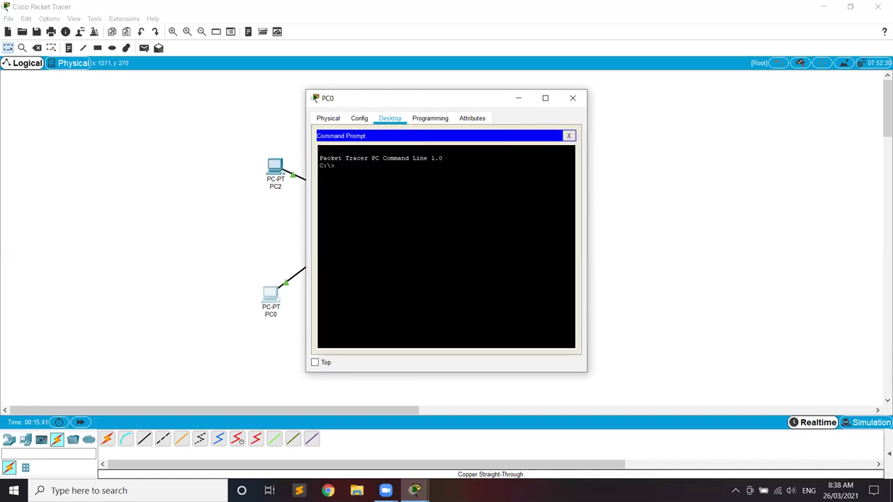
pyautogui.write('p')
pyautogui.press('BackSpace')
pyautogui.write('ing 192.168.1')
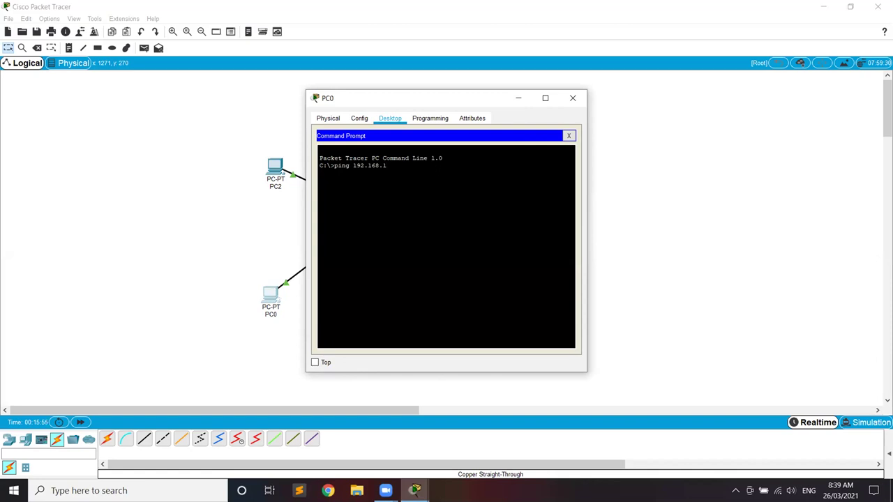
pyautogui.write('.2')
pyautogui.press('Return')
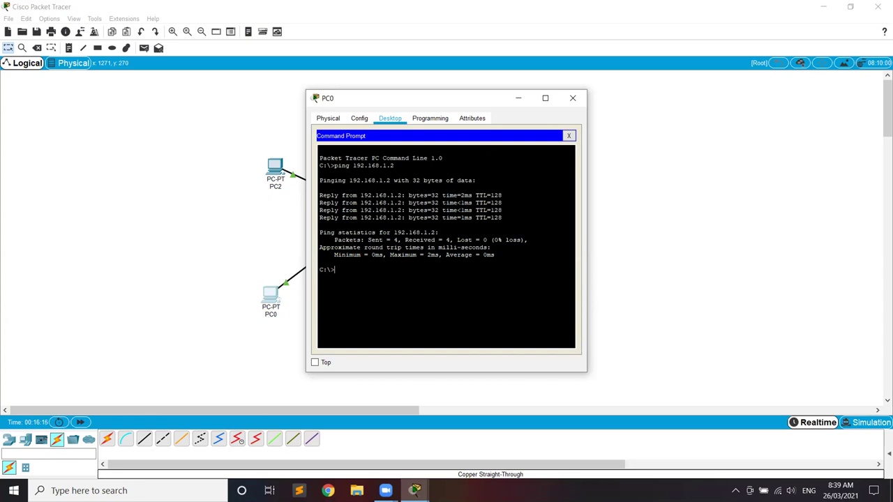
pyautogui.click(570, 135)
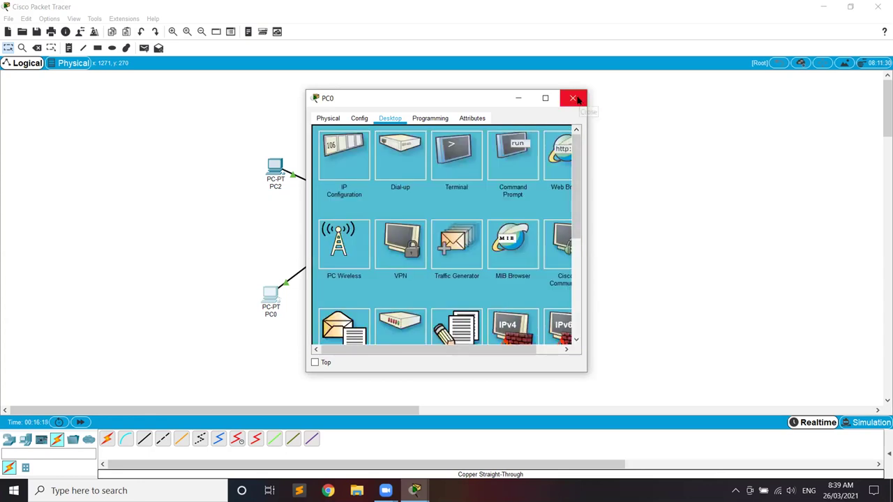
pyautogui.click(522, 97)
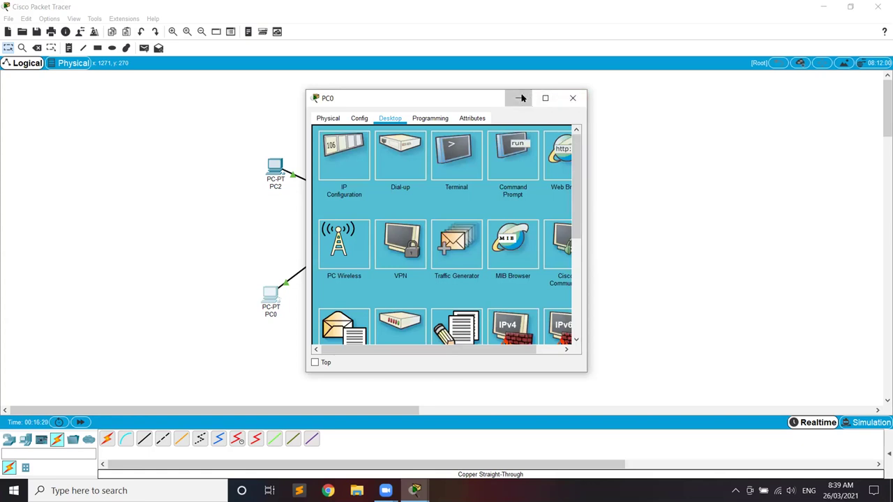